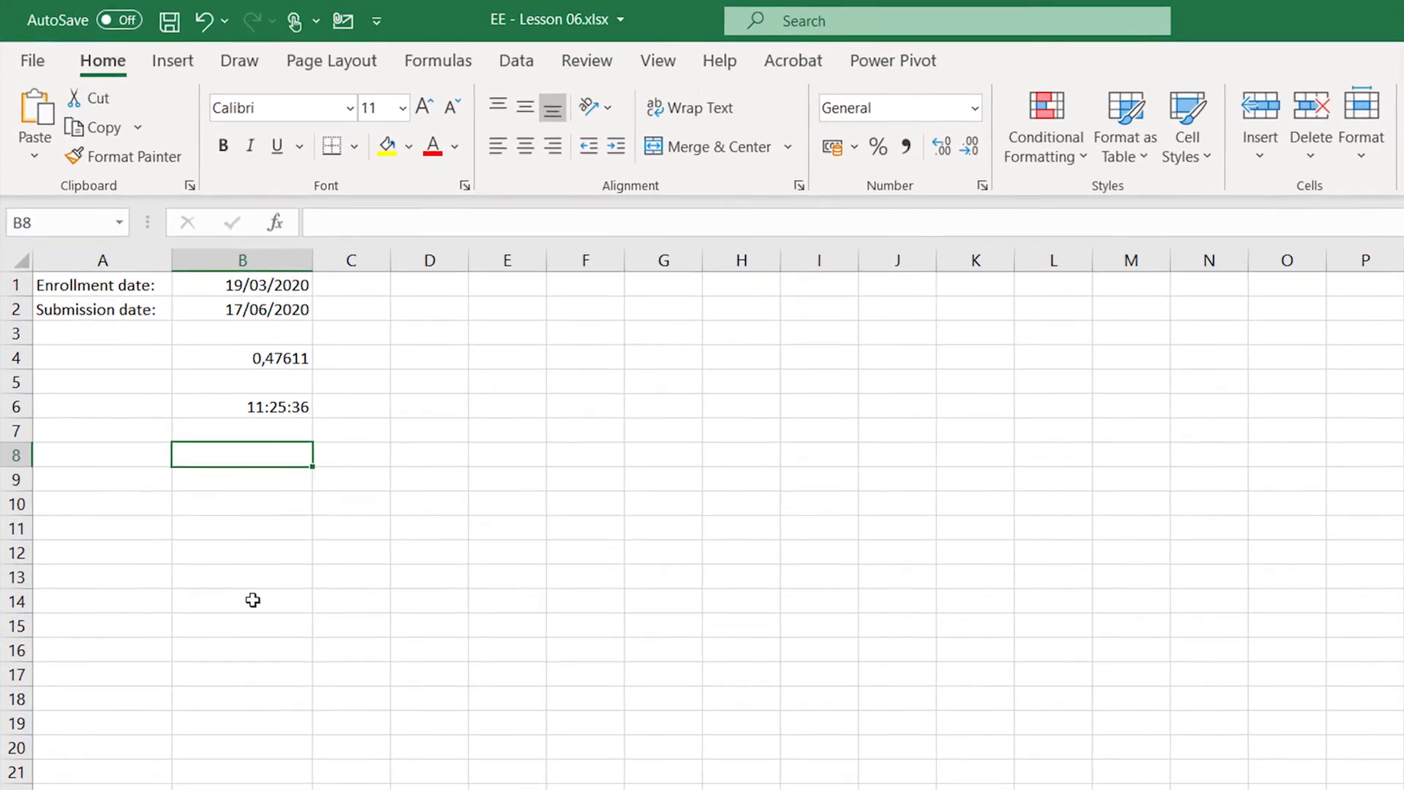
Enter the date serial number 43909 in B8 and the time fraction 0,47611 in C8.
{"action": "type", "text": "43909"}
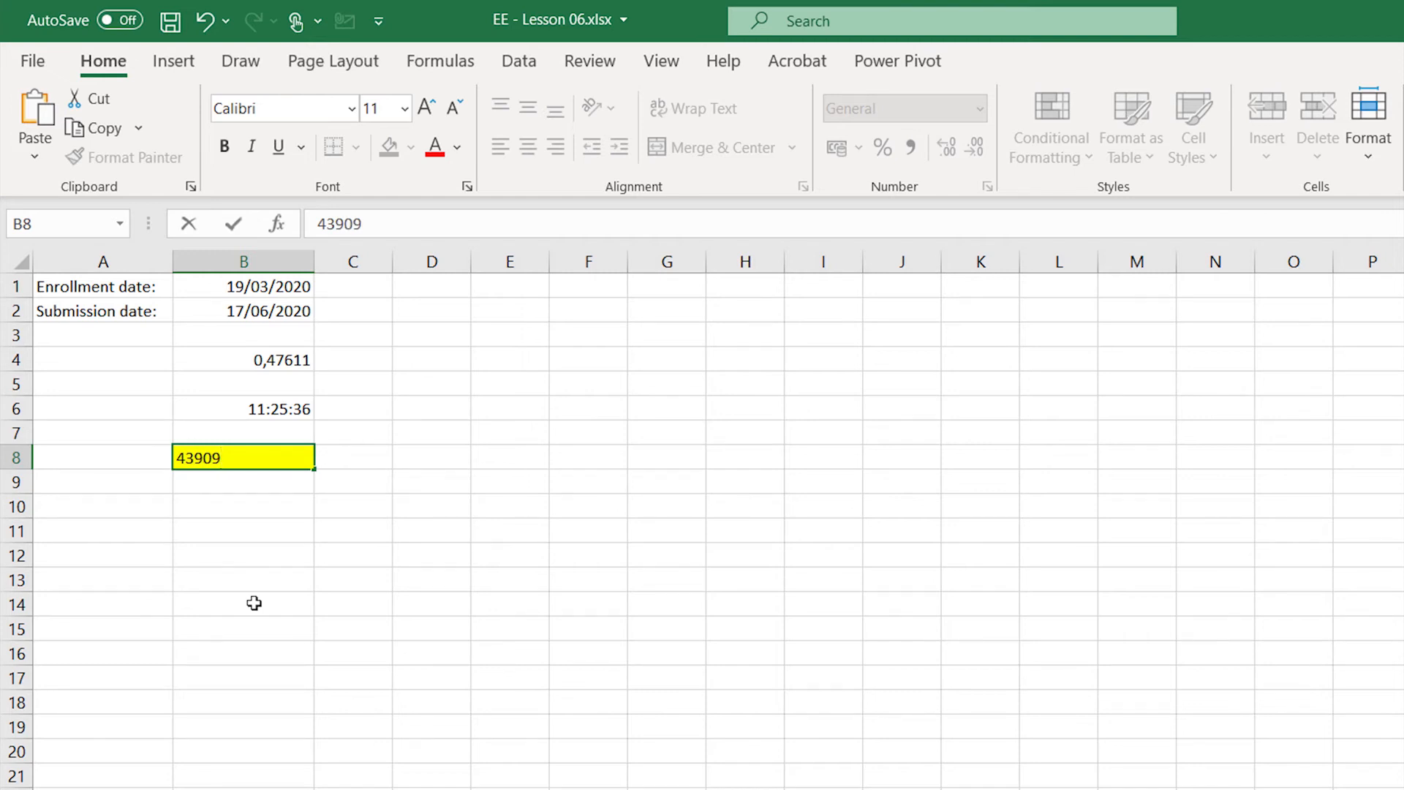
{"action": "key", "text": "Tab"}
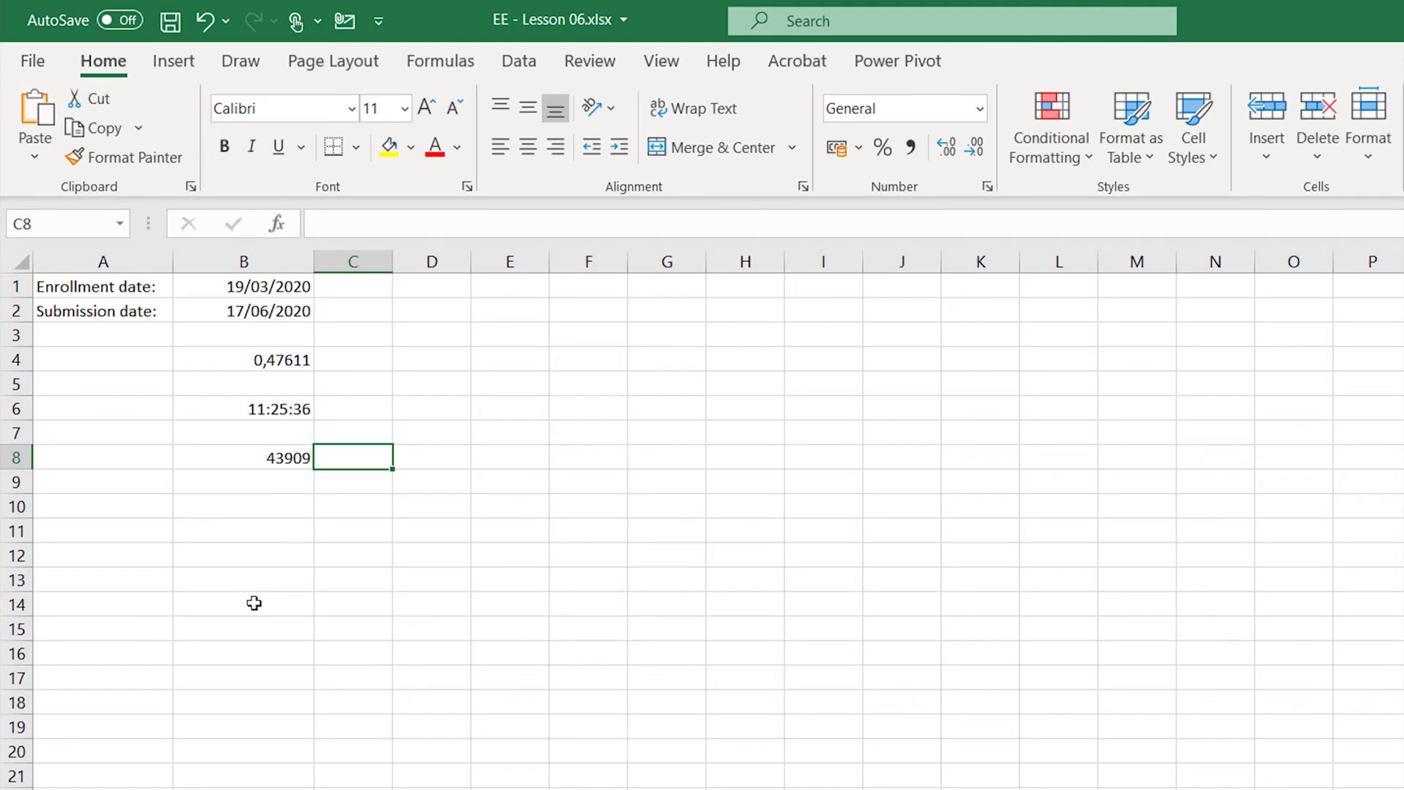
{"action": "type", "text": "0,4"}
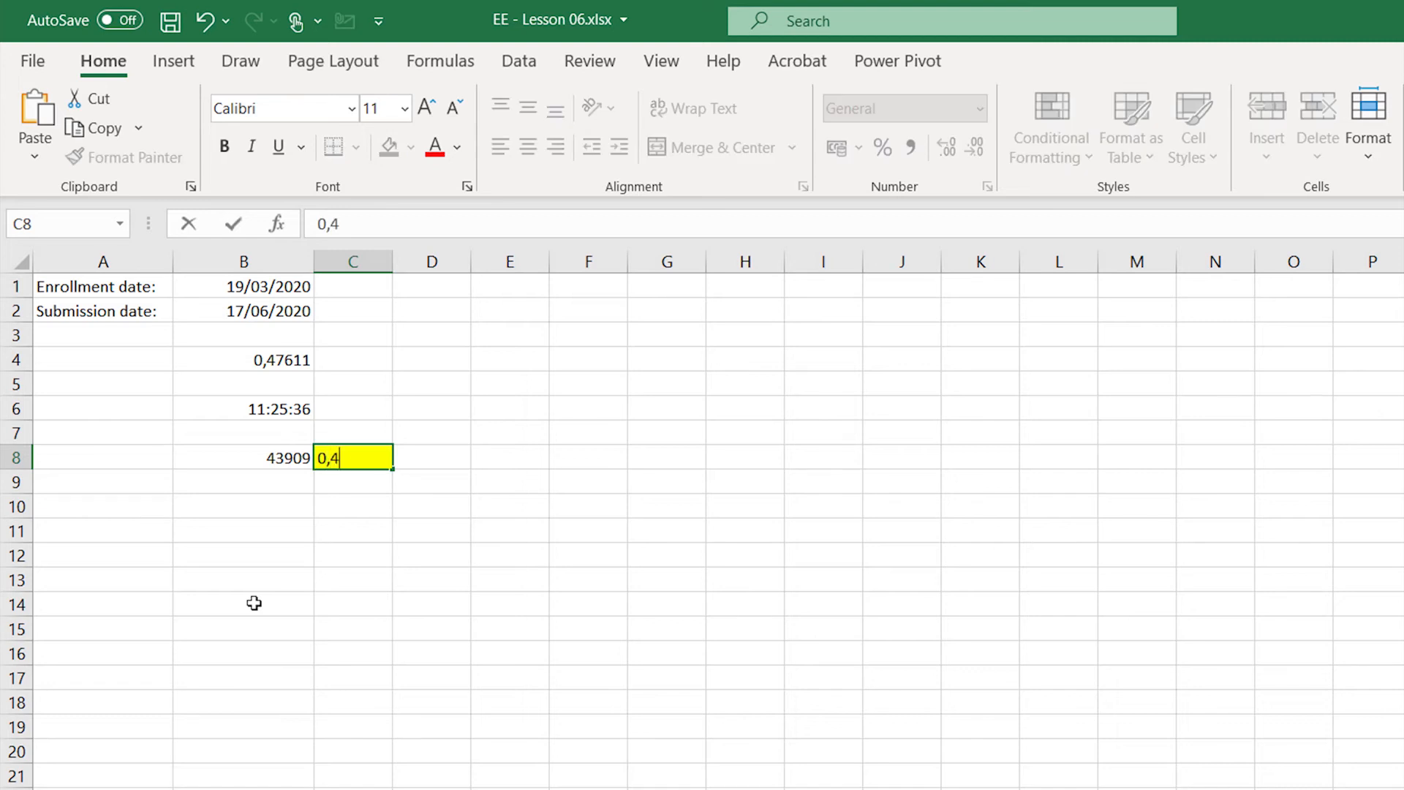
{"action": "type", "text": "7611"}
{"action": "key", "text": "Tab"}
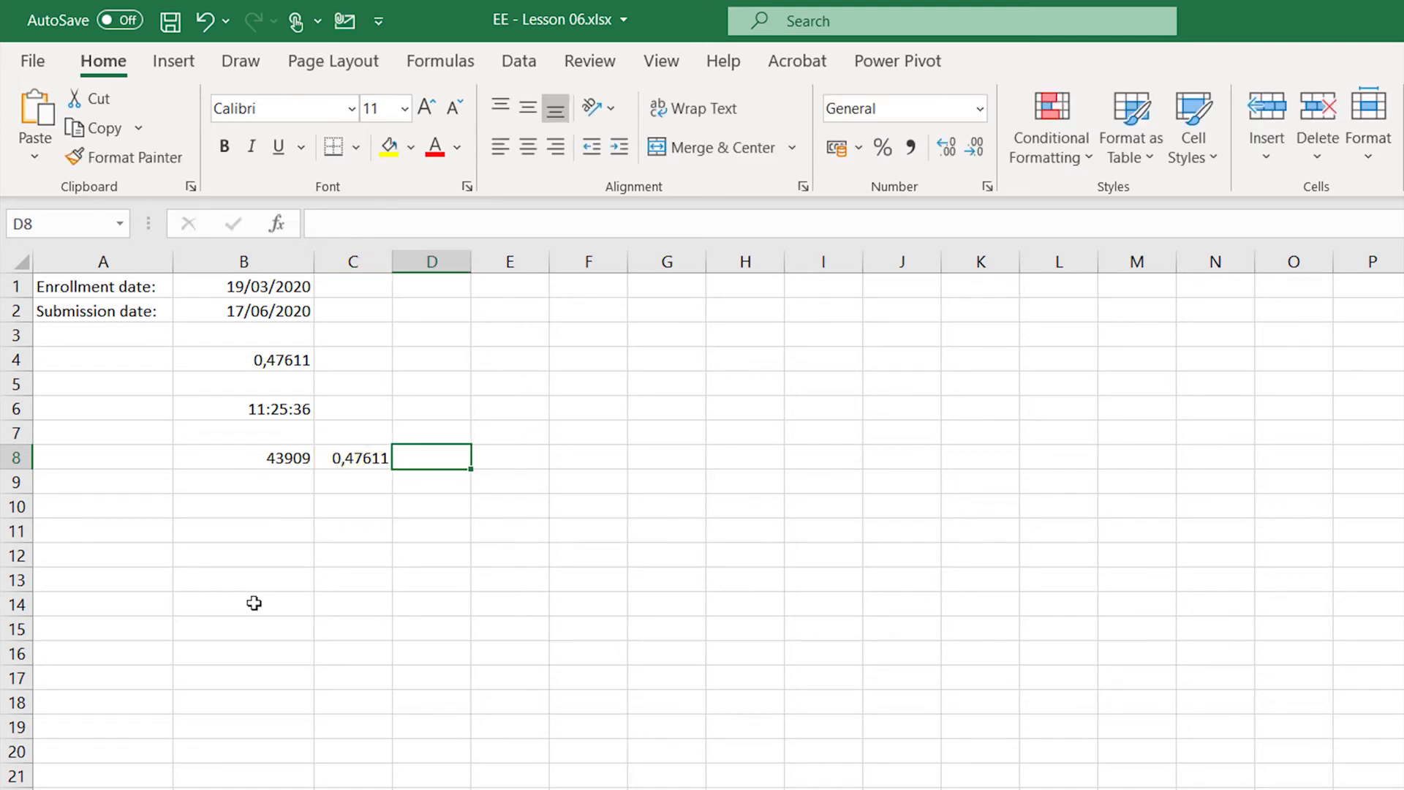
Add the date and time numbers in D8 with the formula =B8+C8.
{"action": "type", "text": "="}
{"action": "key", "text": "Left"}
{"action": "key", "text": "Left"}
{"action": "type", "text": "+"}
{"action": "key", "text": "Left"}
{"action": "key", "text": "Return"}
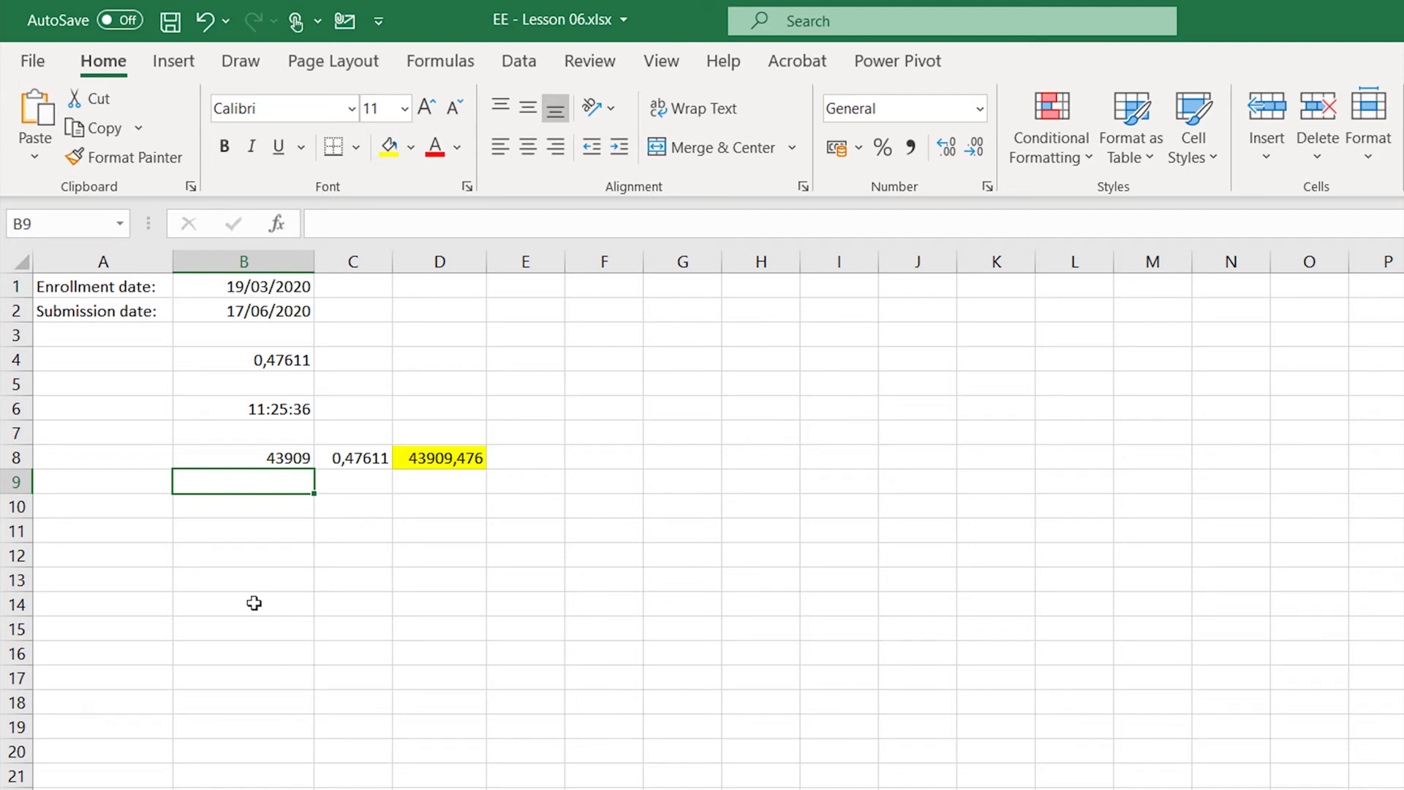
Apply the custom number format dd/mm/yyyy hh:mm to the sum in D8.
{"action": "left_click", "coordinate": [439, 461]}
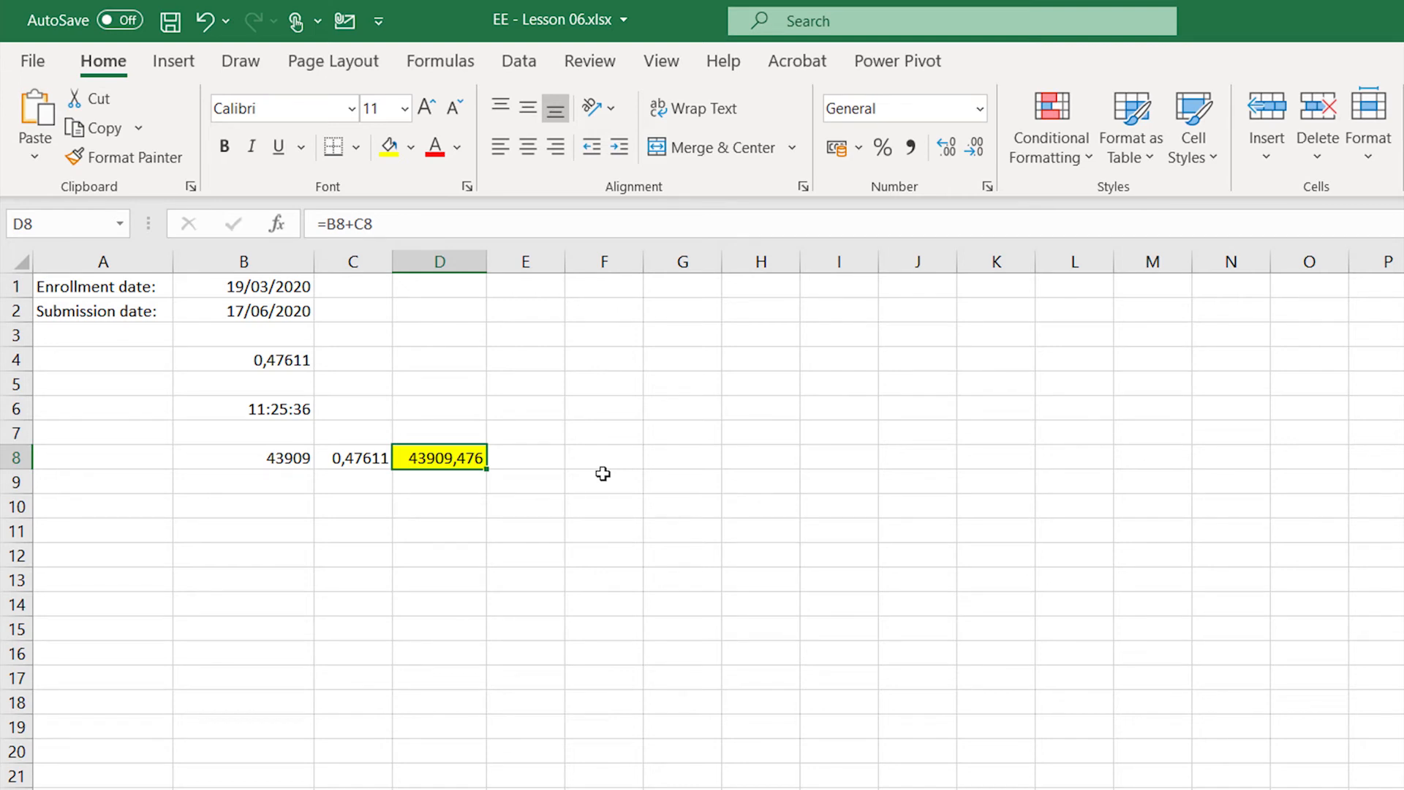
{"action": "left_click", "coordinate": [980, 110]}
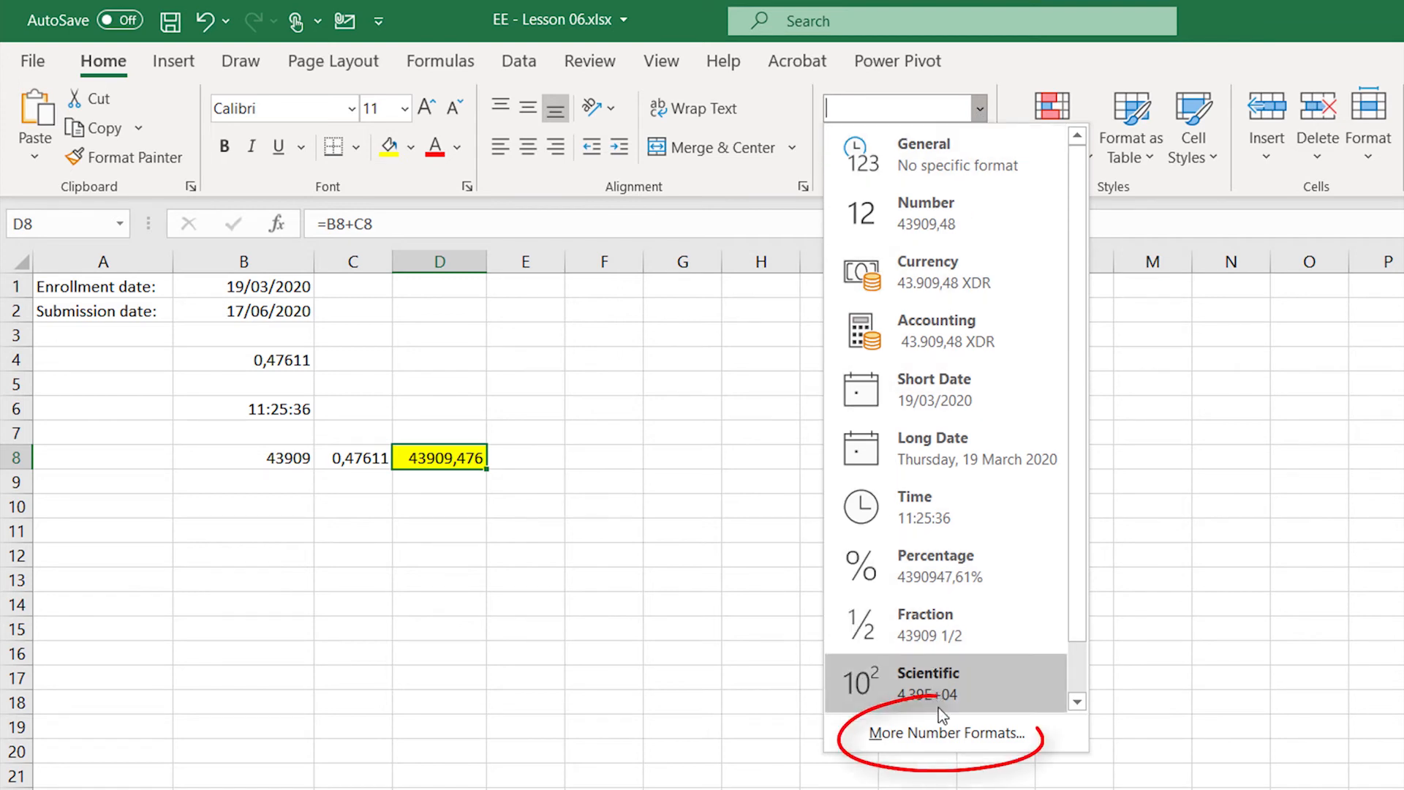
{"action": "left_click", "coordinate": [950, 733]}
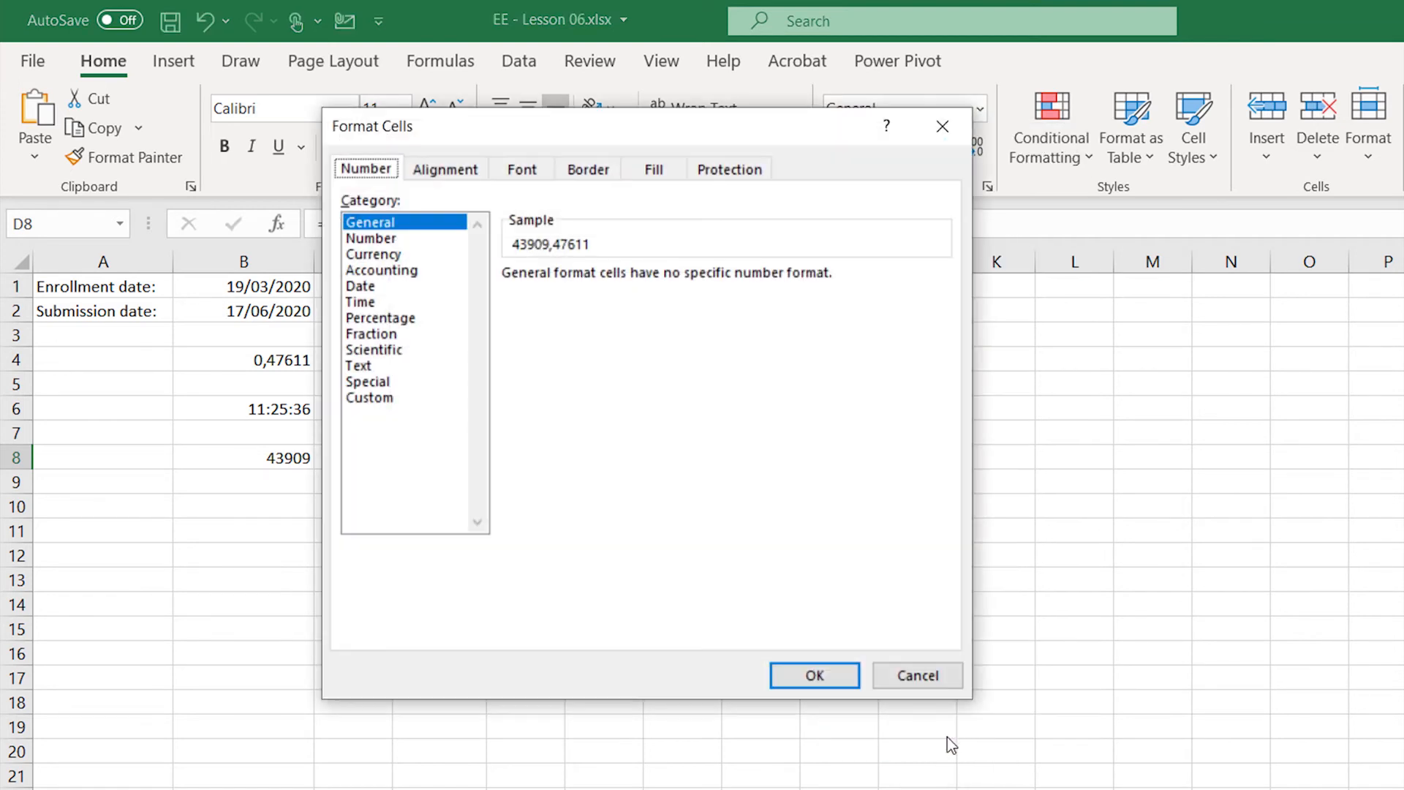
{"action": "left_click", "coordinate": [387, 399]}
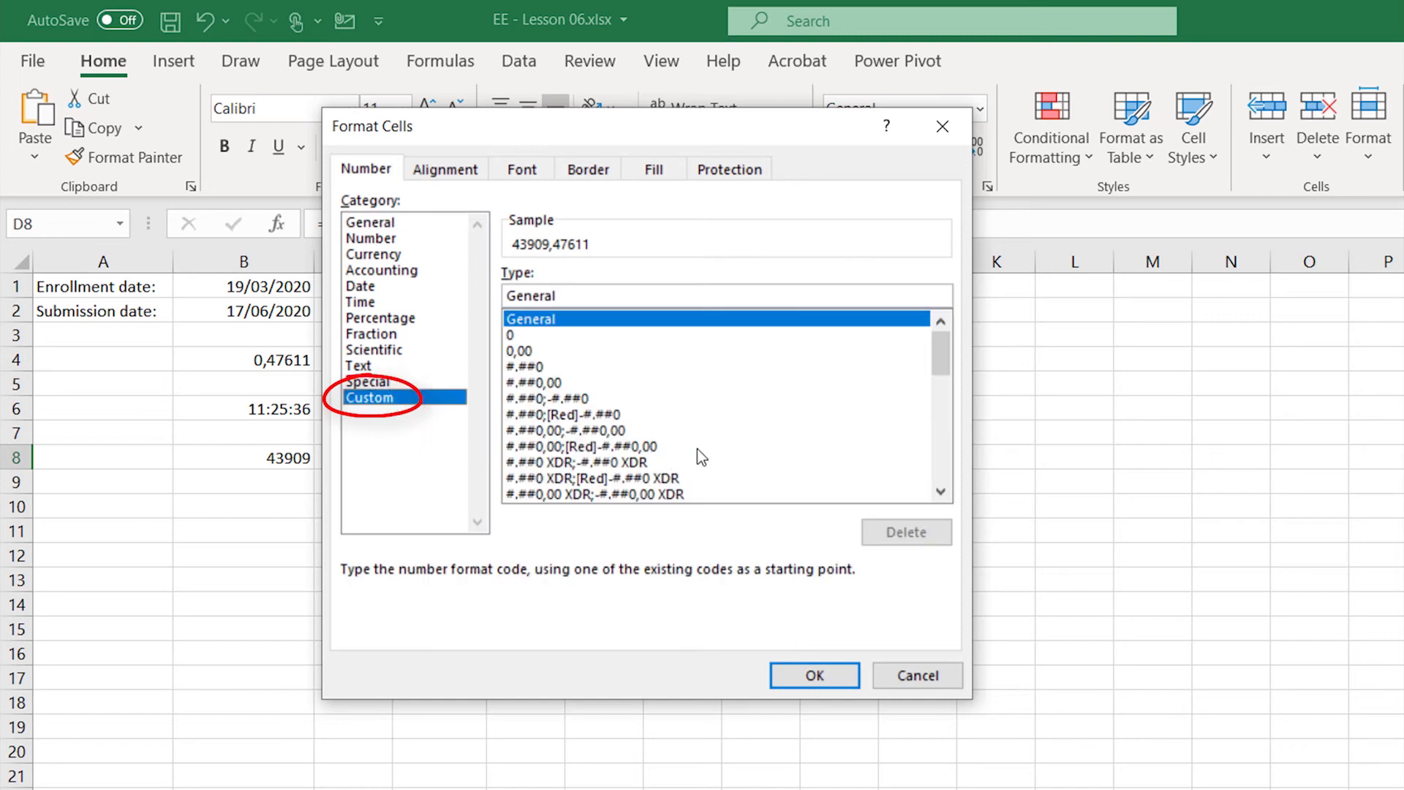
{"action": "left_click_drag", "start_coordinate": [942, 364], "coordinate": [944, 441]}
{"action": "left_click", "coordinate": [604, 418]}
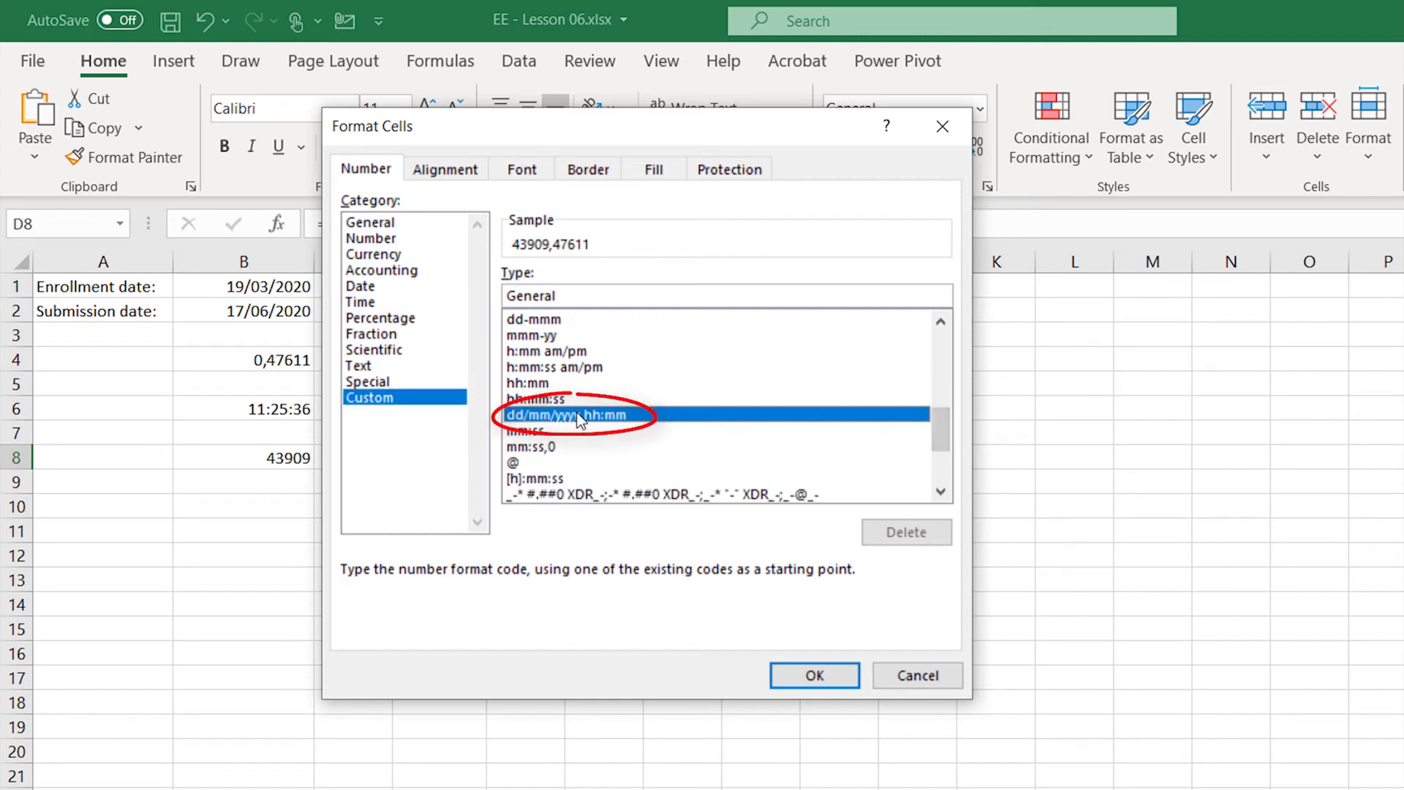
{"action": "left_click", "coordinate": [817, 677]}
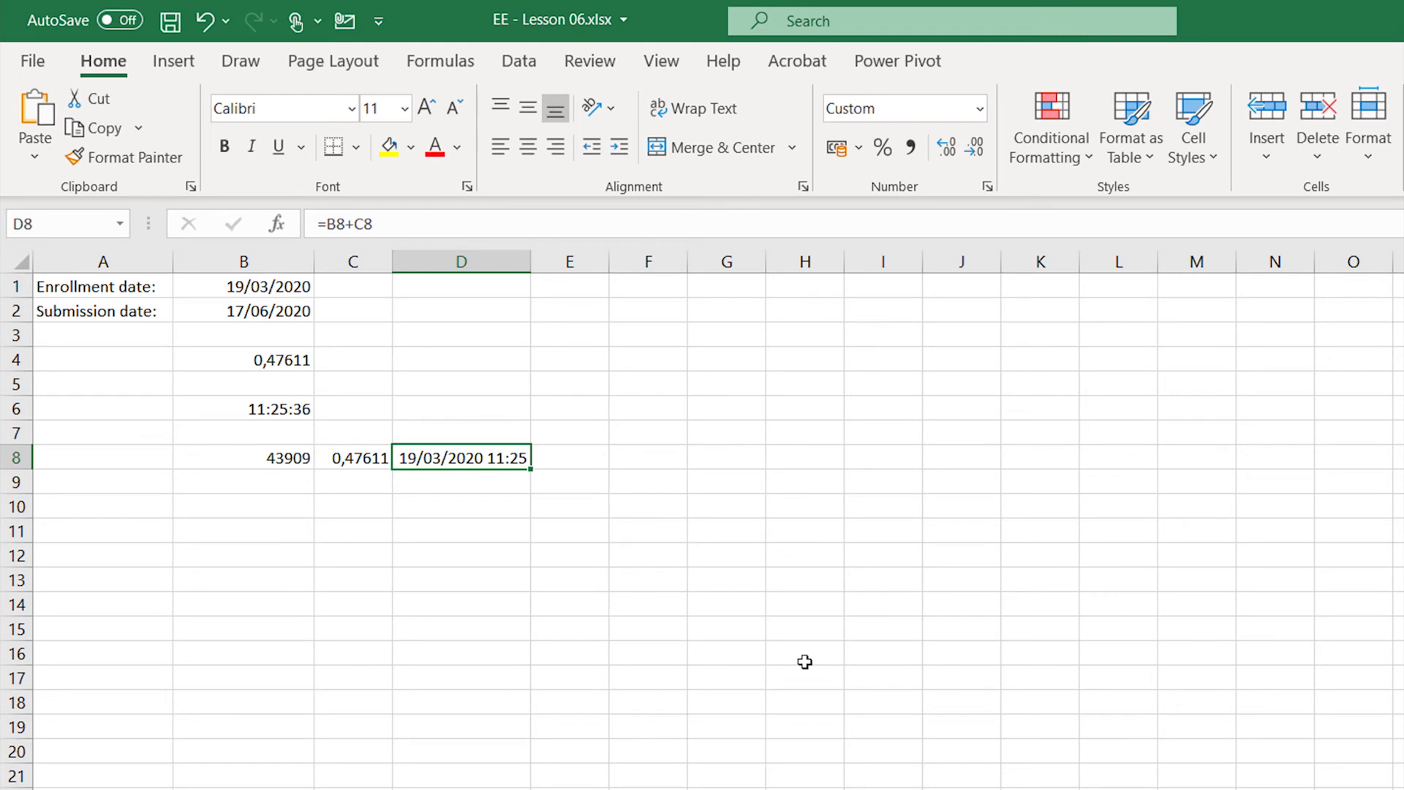
Enter the date and time 19/03/2020 23:00 in B10 and the duration 02:00 in B11.
{"action": "left_click", "coordinate": [272, 496]}
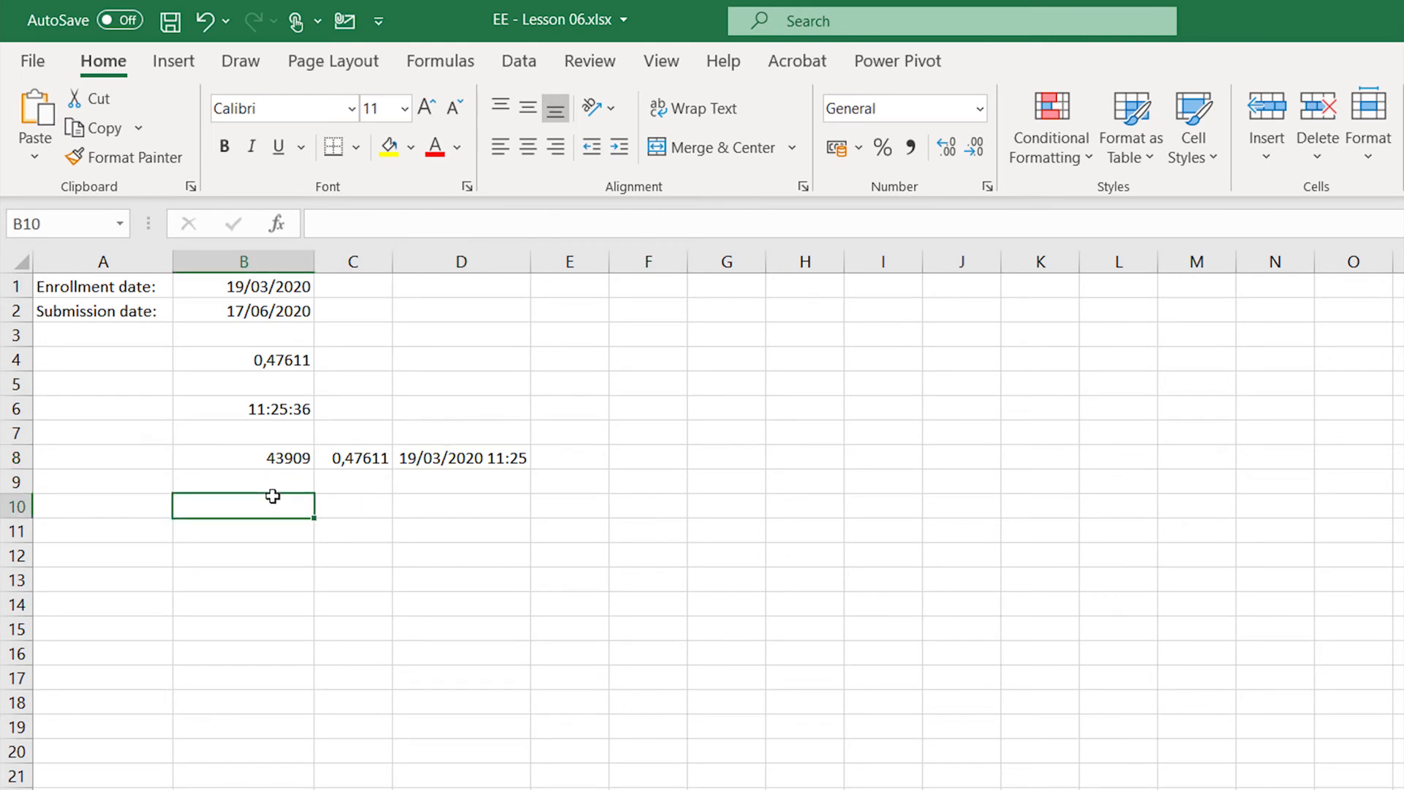
{"action": "type", "text": "19/03/2020 "}
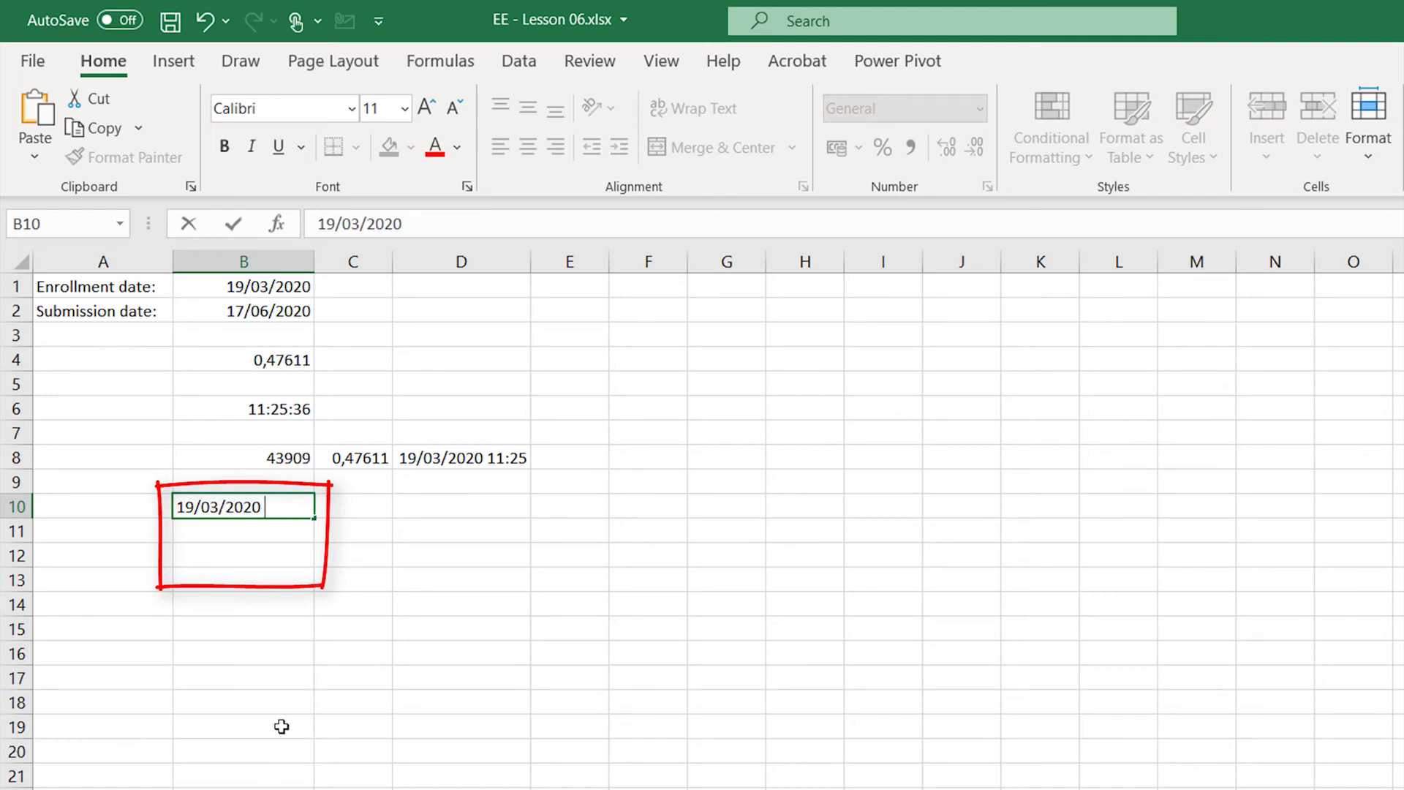
{"action": "type", "text": "23:00"}
{"action": "key", "text": "Return"}
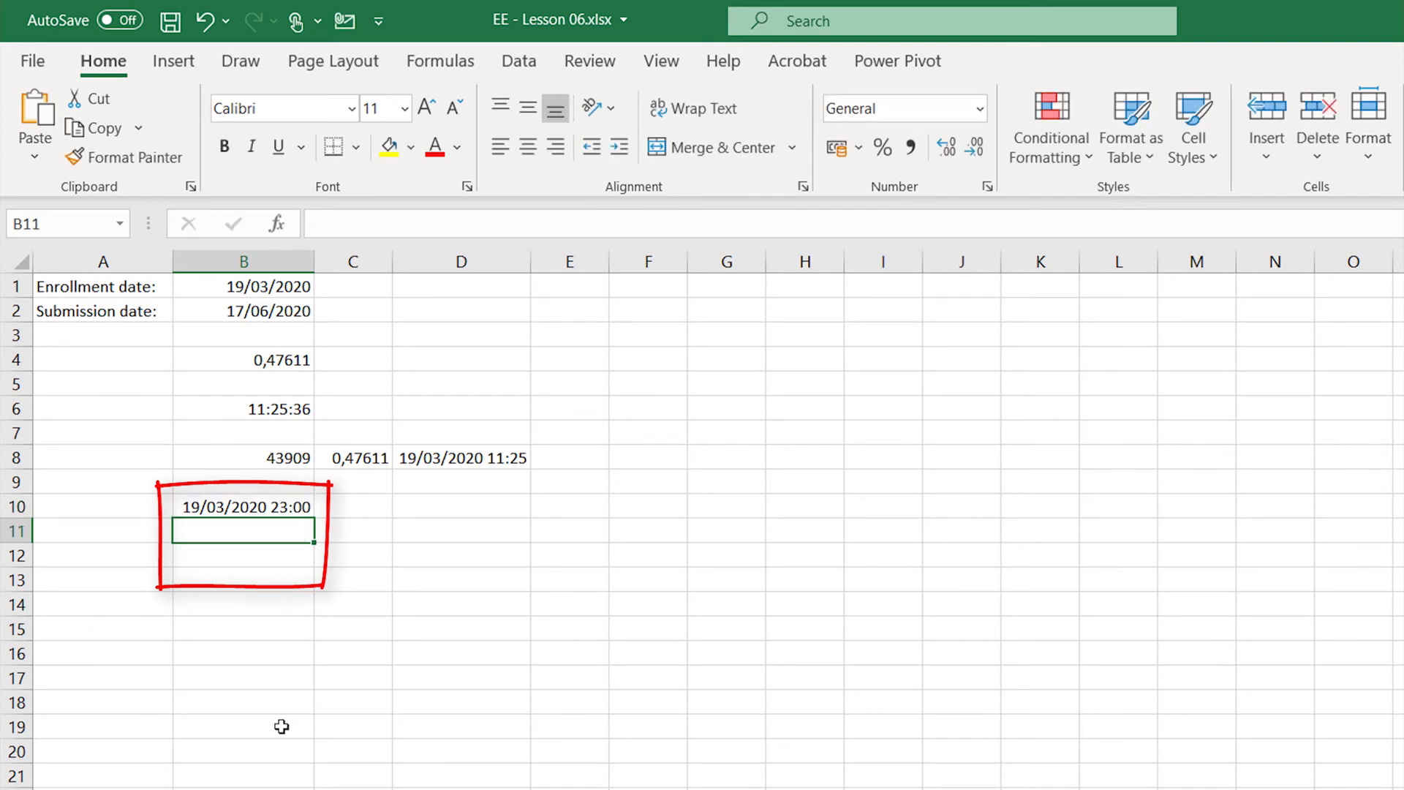
{"action": "type", "text": "02:00"}
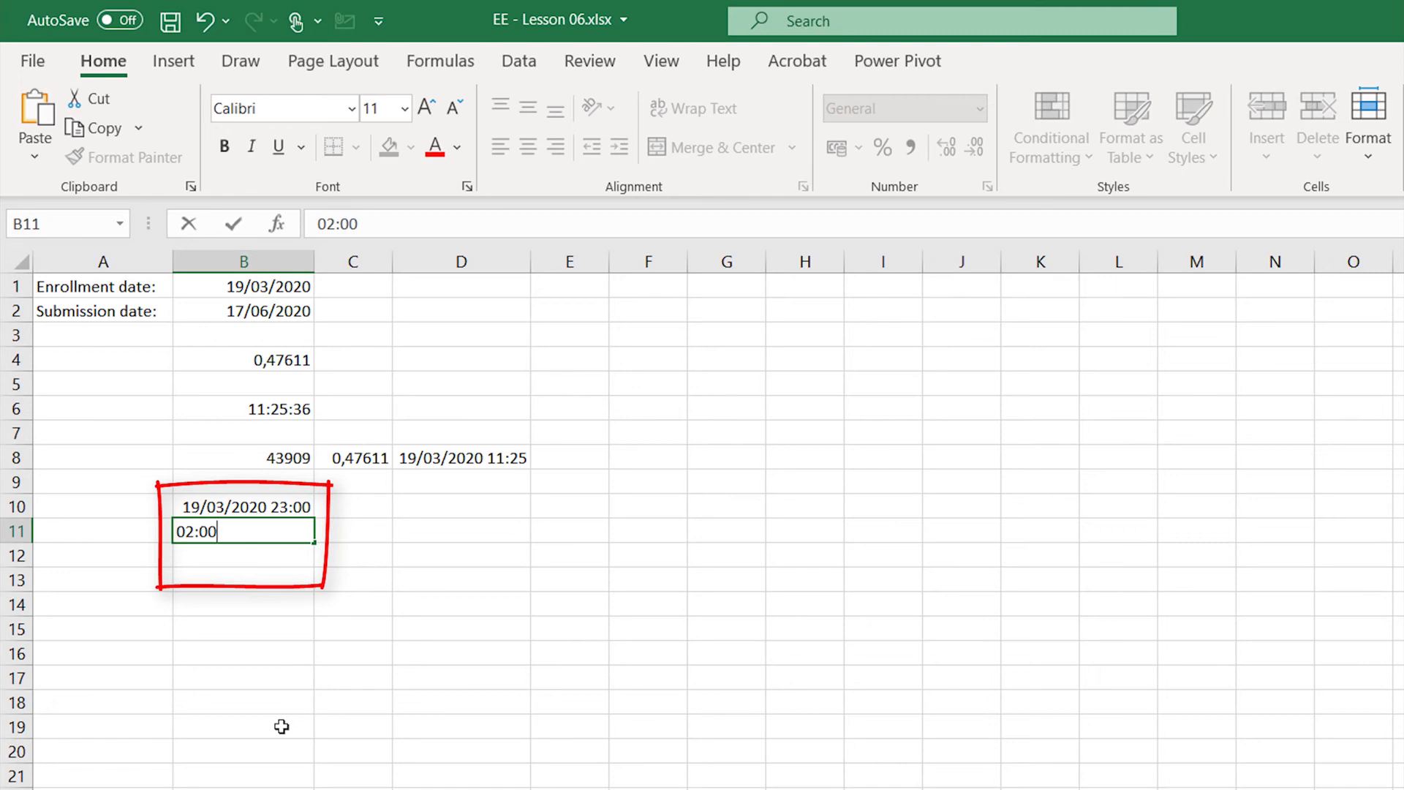
{"action": "key", "text": "ctrl+Return"}
{"action": "key", "text": "Return"}
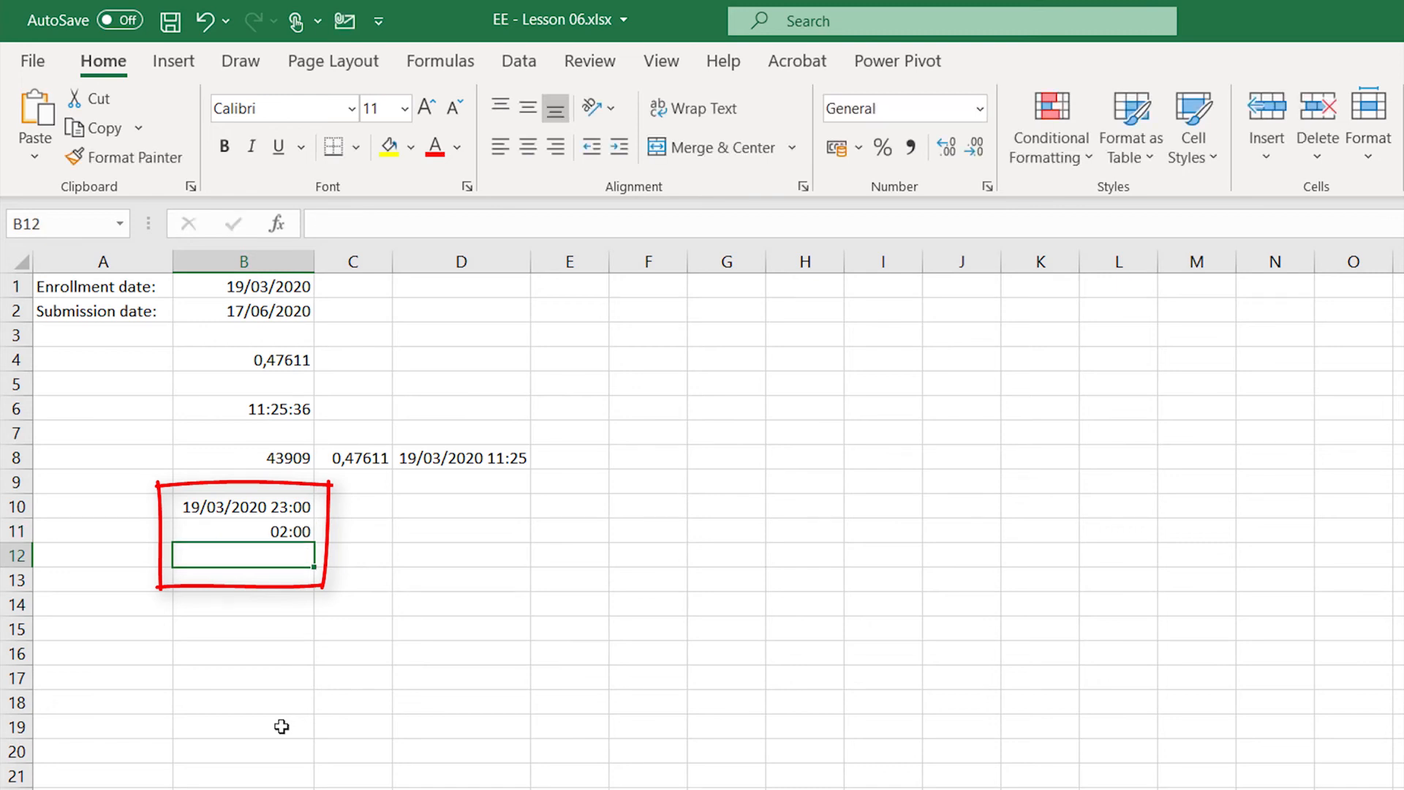
Add the duration to the date and time in B12 with the formula =B10+B11.
{"action": "type", "text": "="}
{"action": "key", "text": "Up"}
{"action": "key", "text": "Up"}
{"action": "type", "text": "+"}
{"action": "key", "text": "Up"}
{"action": "key", "text": "Return"}
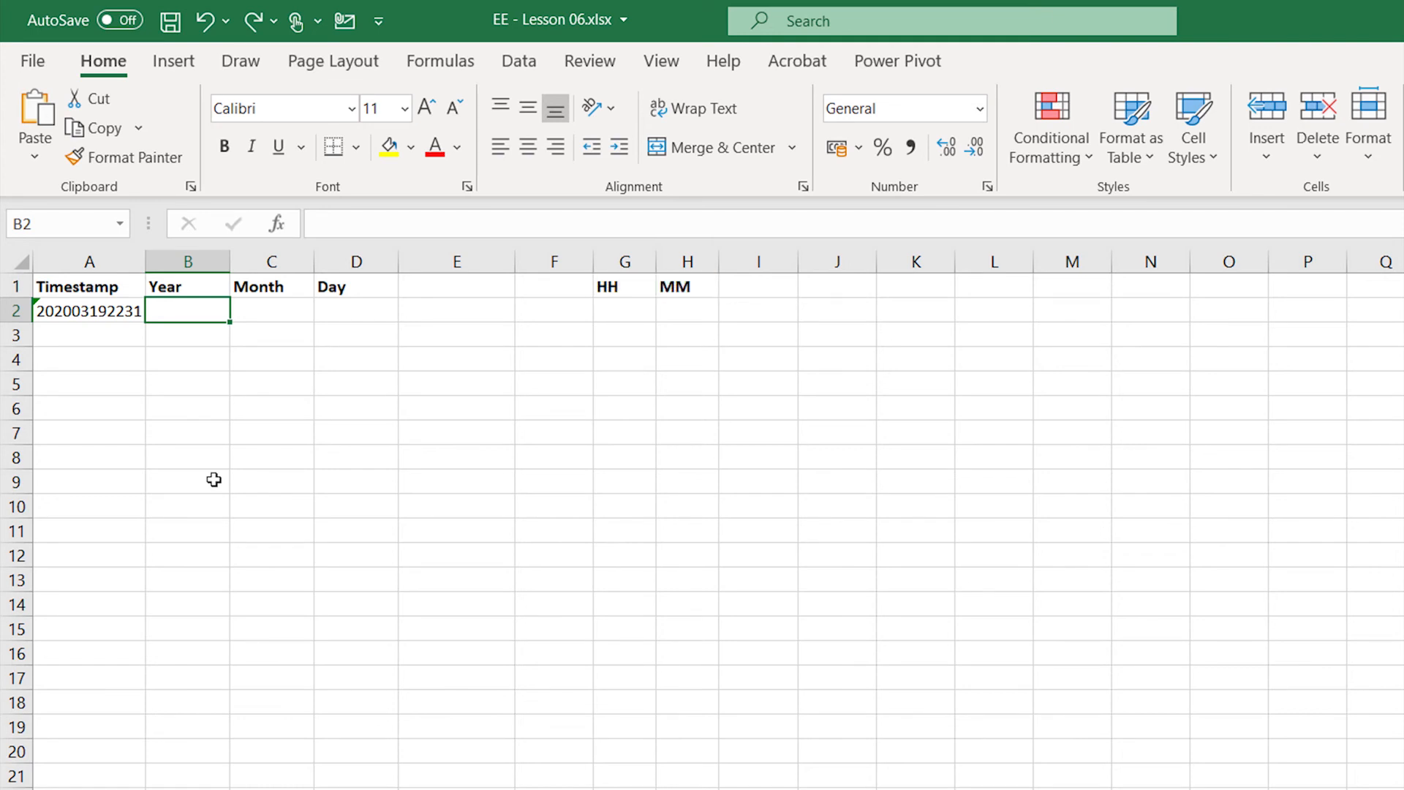
Extract the year from the timestamp in B2 with the formula =LEFT(A2;4).
{"action": "type", "text": "="}
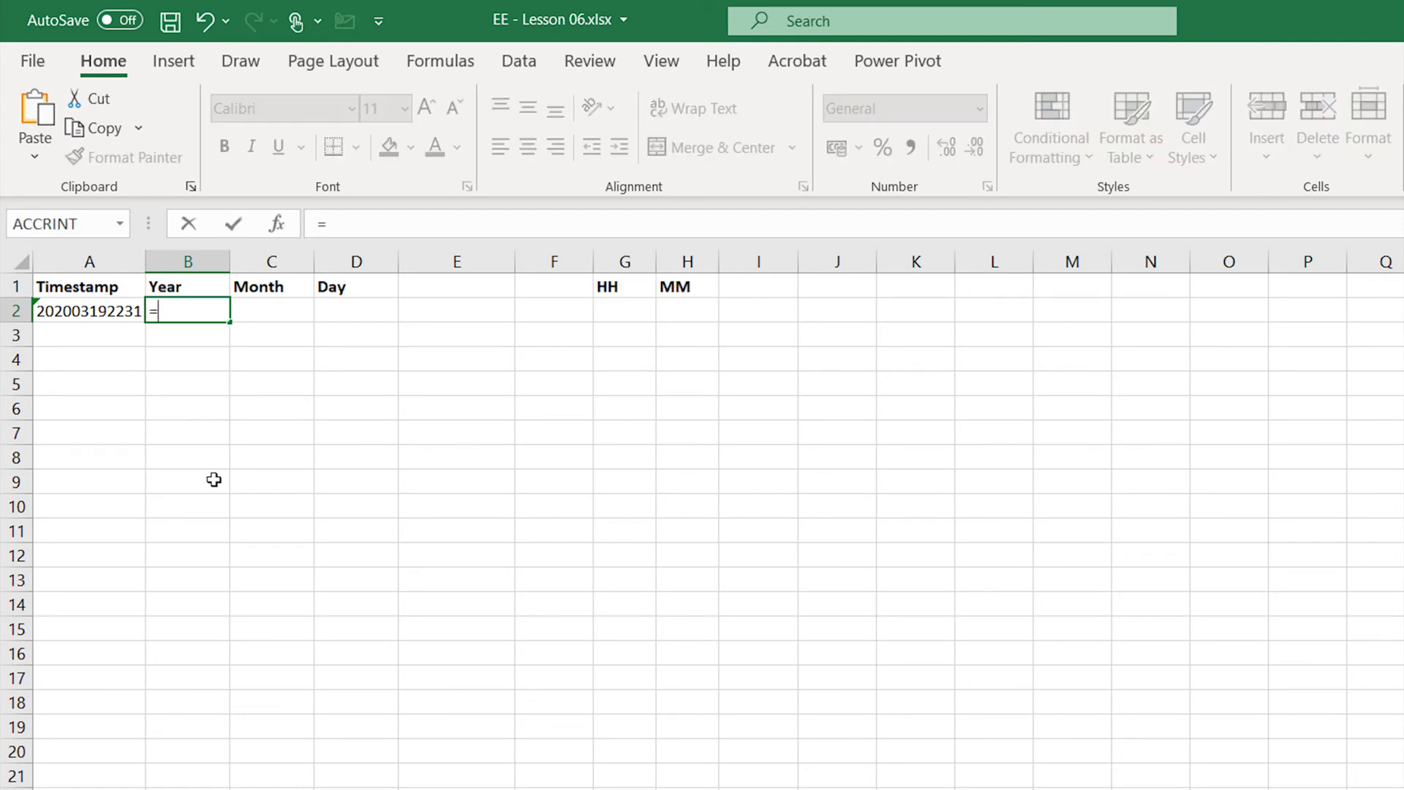
{"action": "type", "text": "left"}
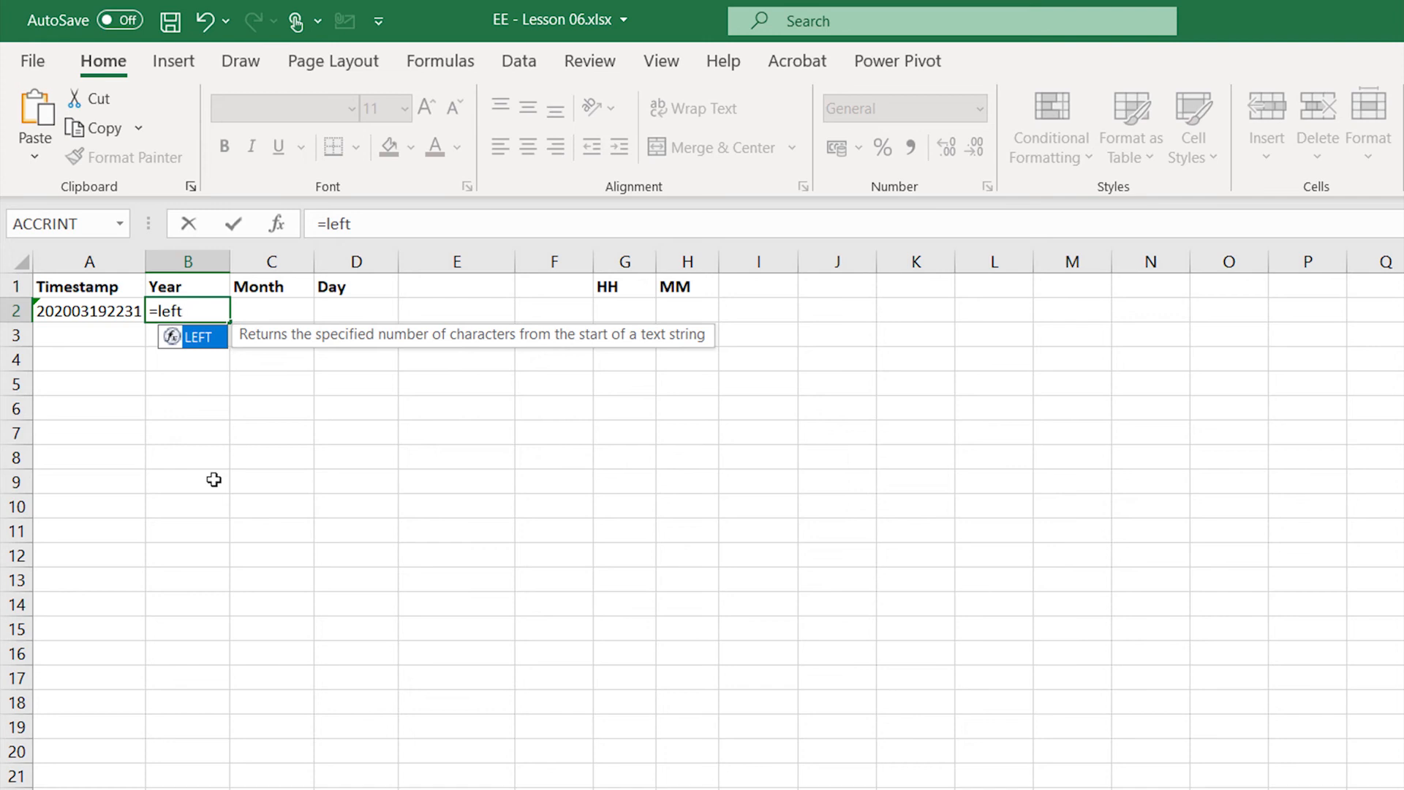
{"action": "type", "text": "(a2"}
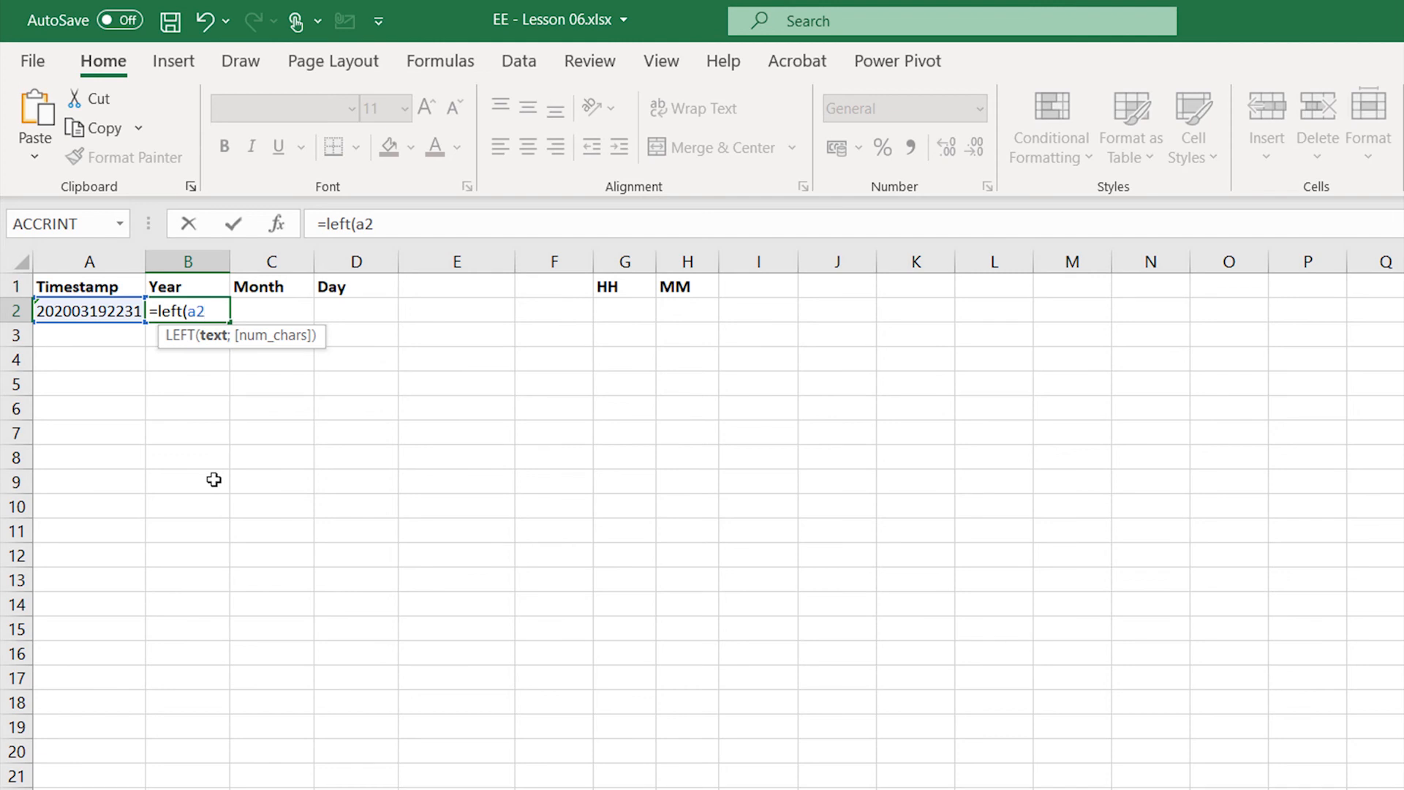
{"action": "type", "text": ";"}
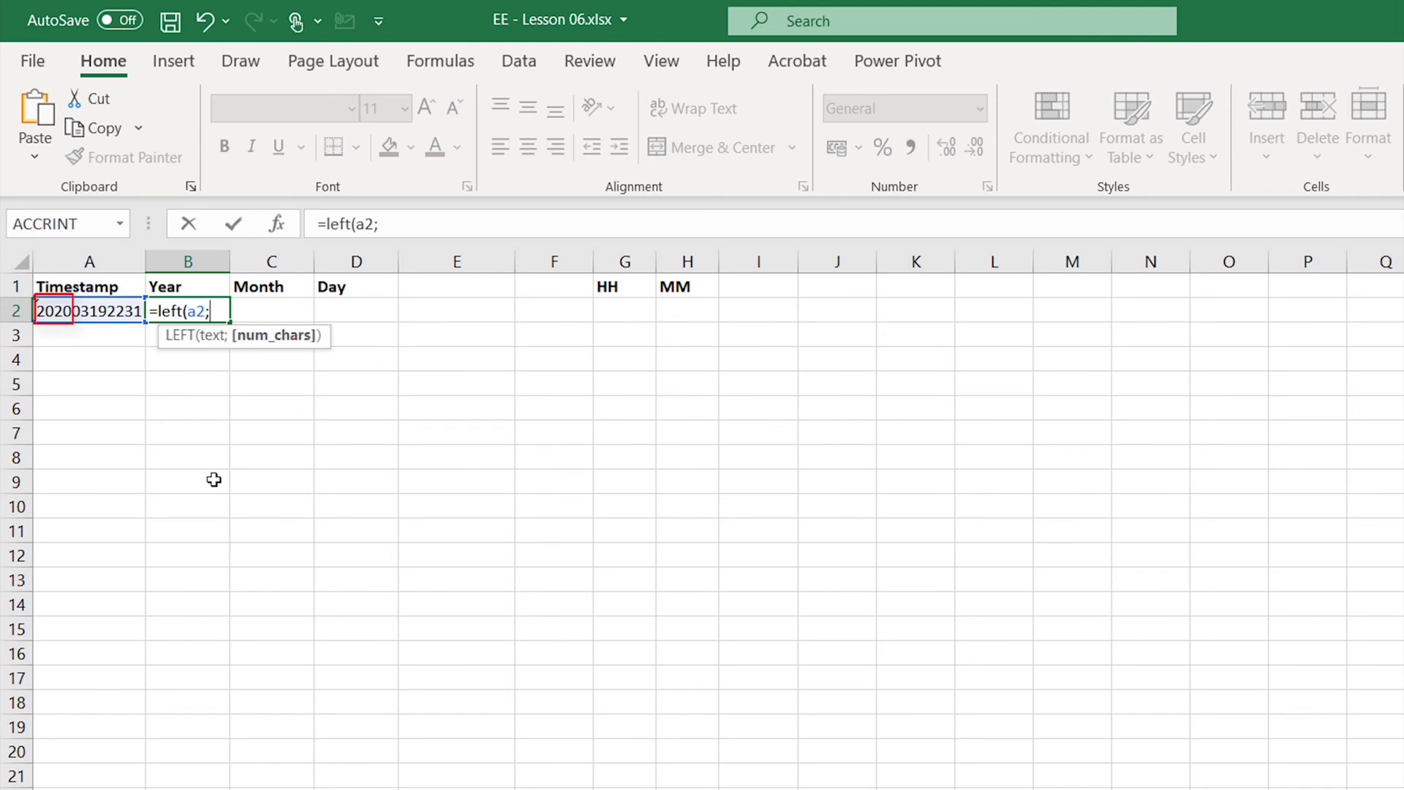
{"action": "type", "text": "4)"}
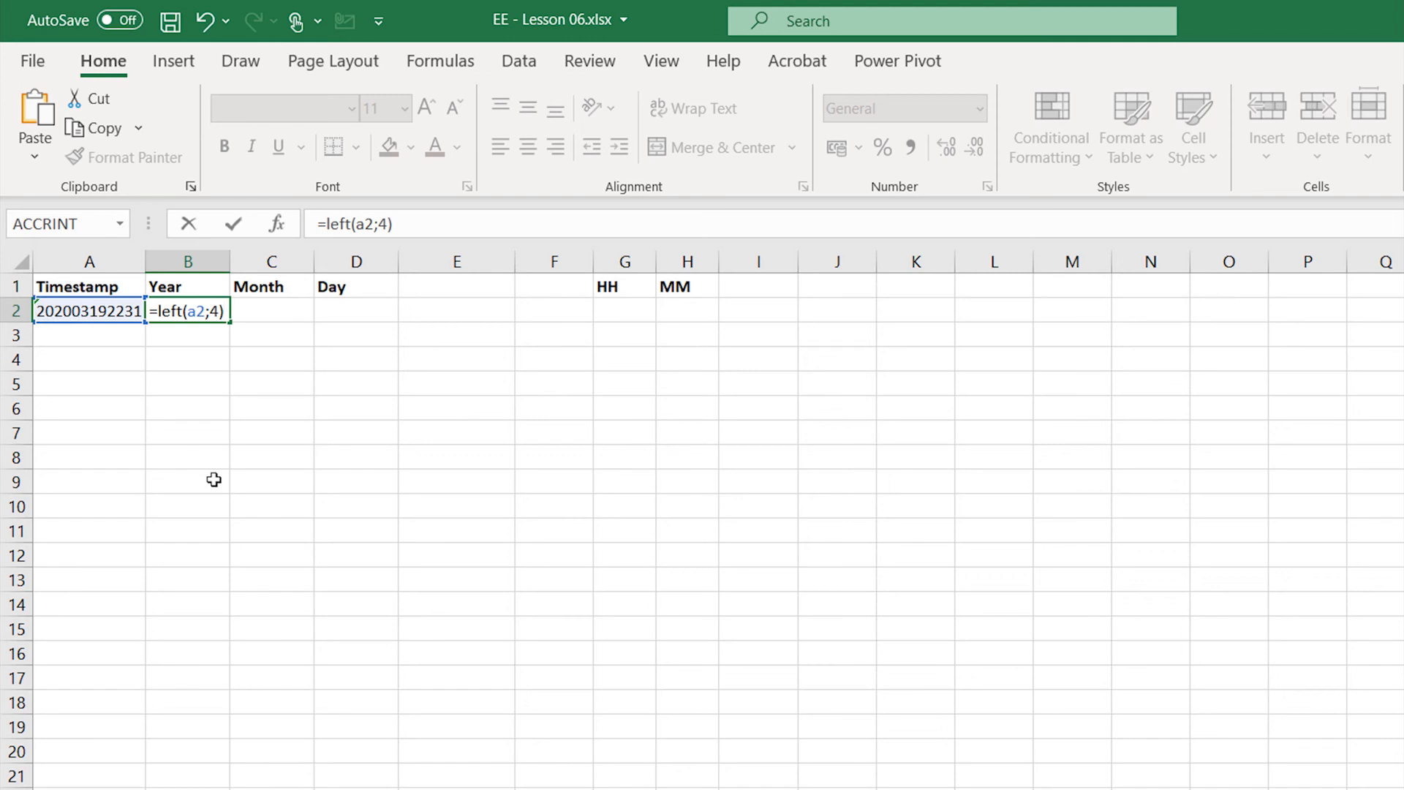
{"action": "key", "text": "Tab"}
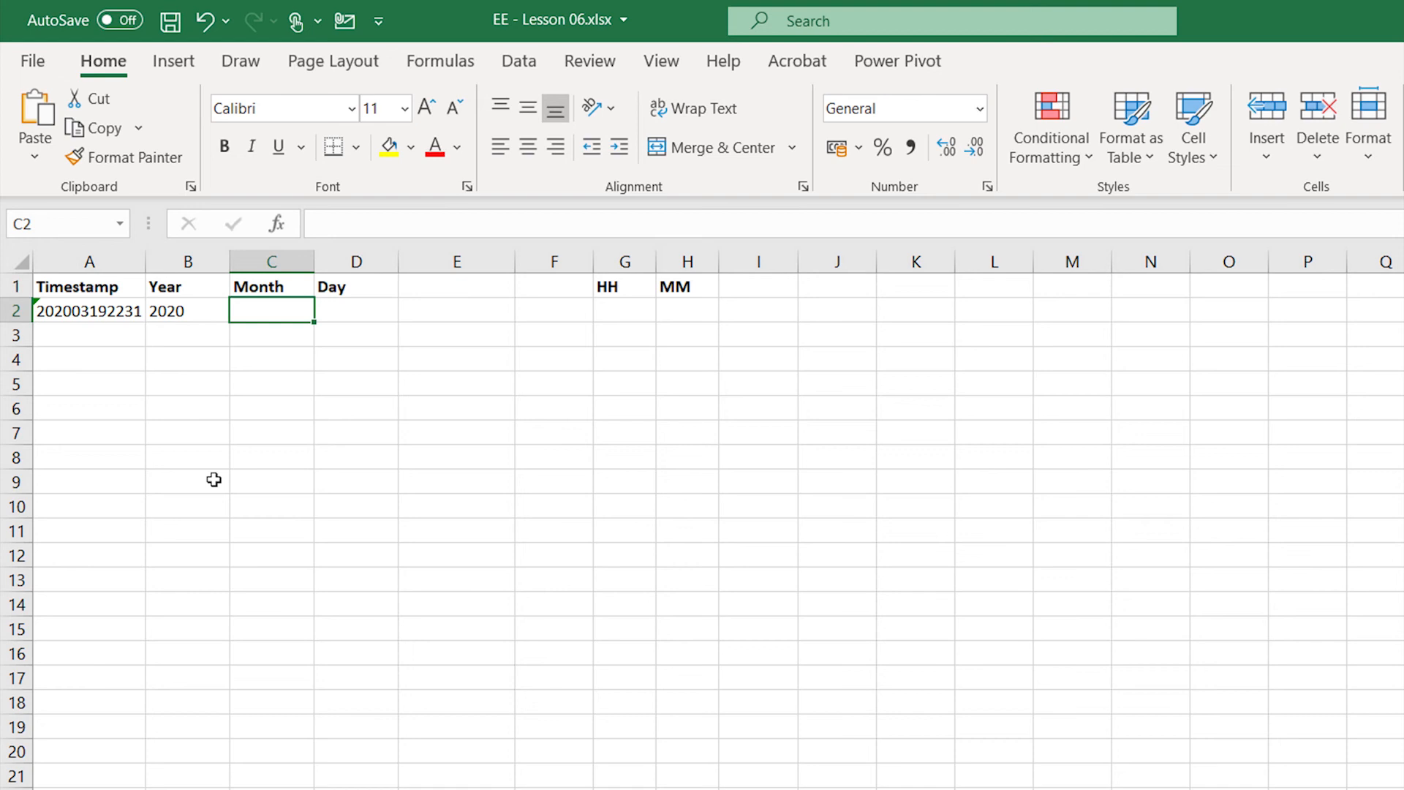
Extract the month from the timestamp in C2 with the formula =MID(A2;5;2).
{"action": "type", "text": "="}
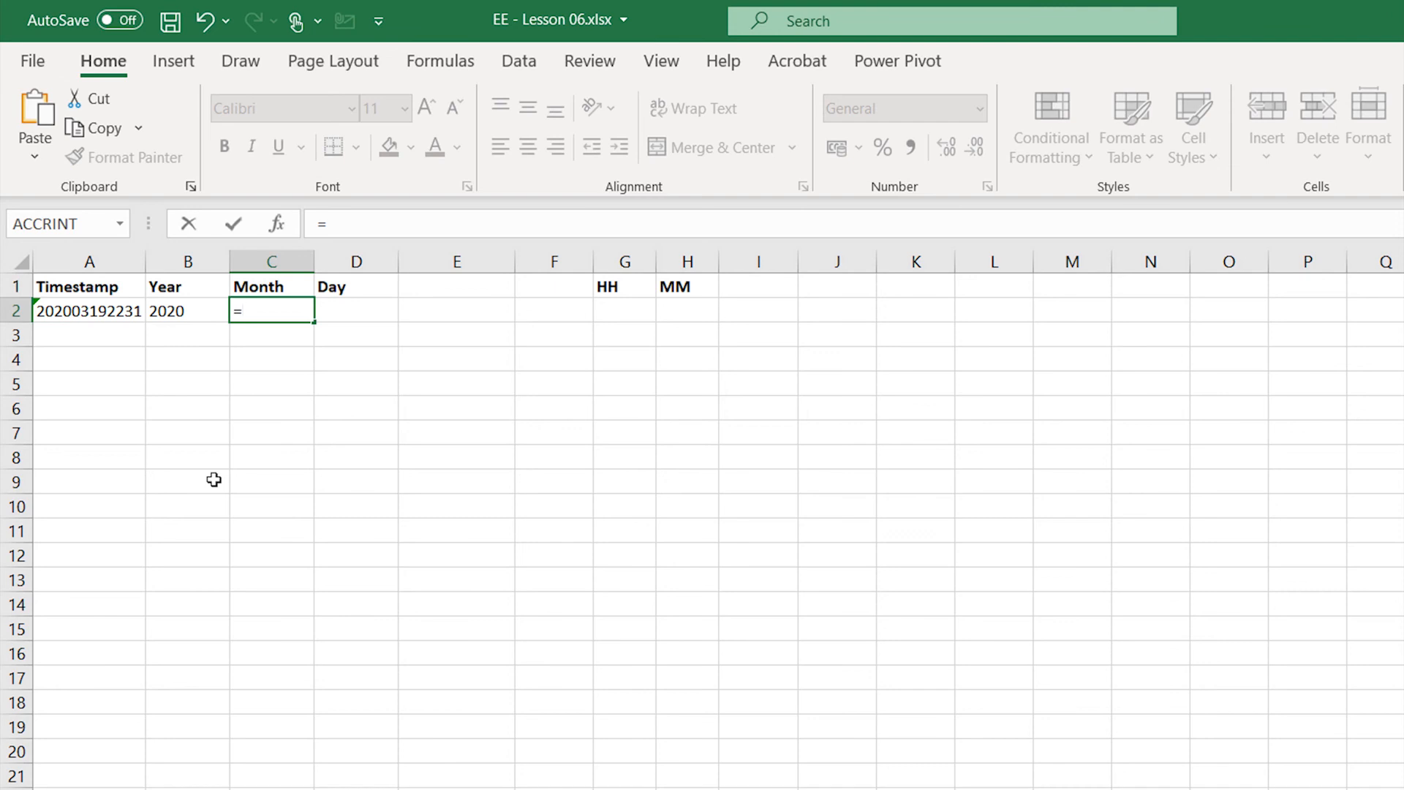
{"action": "type", "text": "mid"}
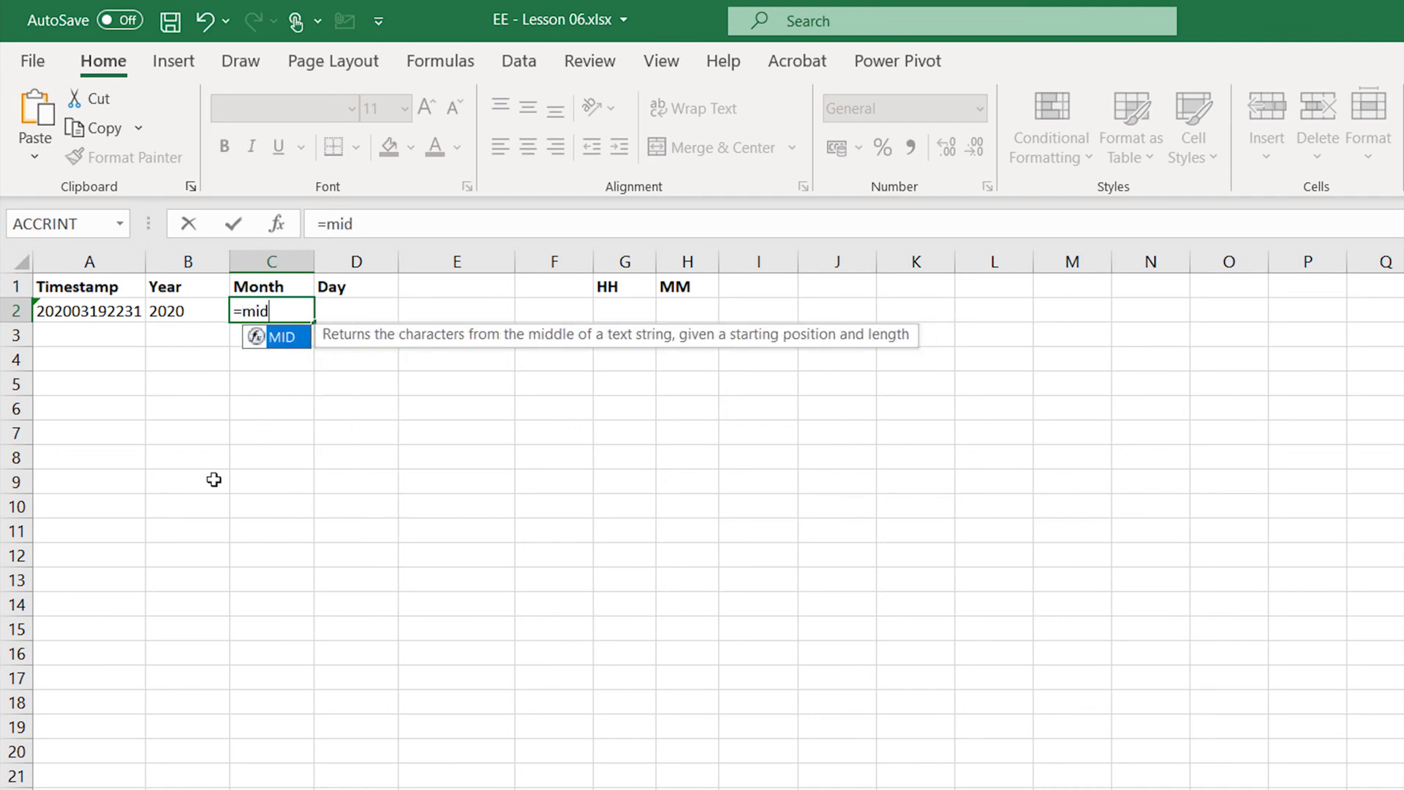
{"action": "type", "text": "(a"}
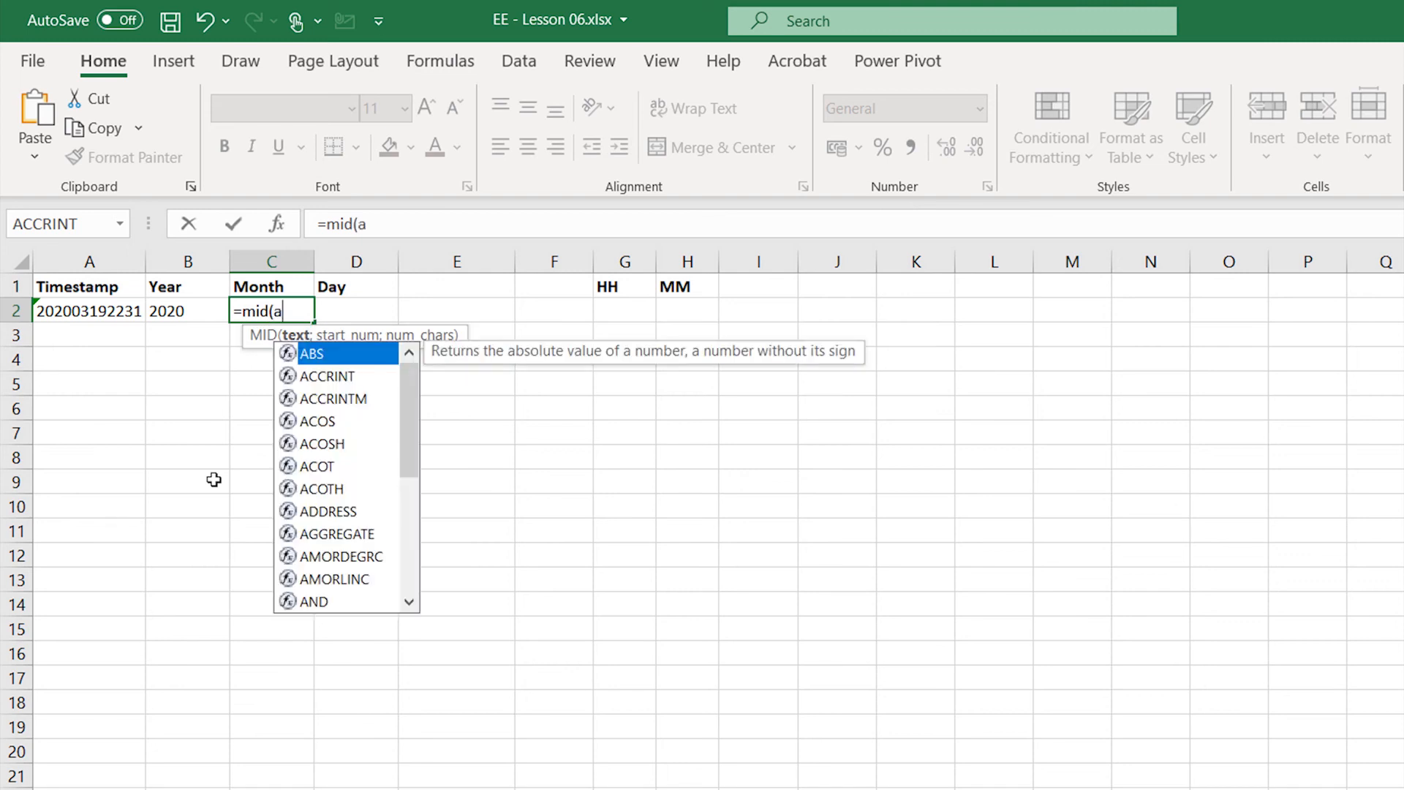
{"action": "type", "text": "2;"}
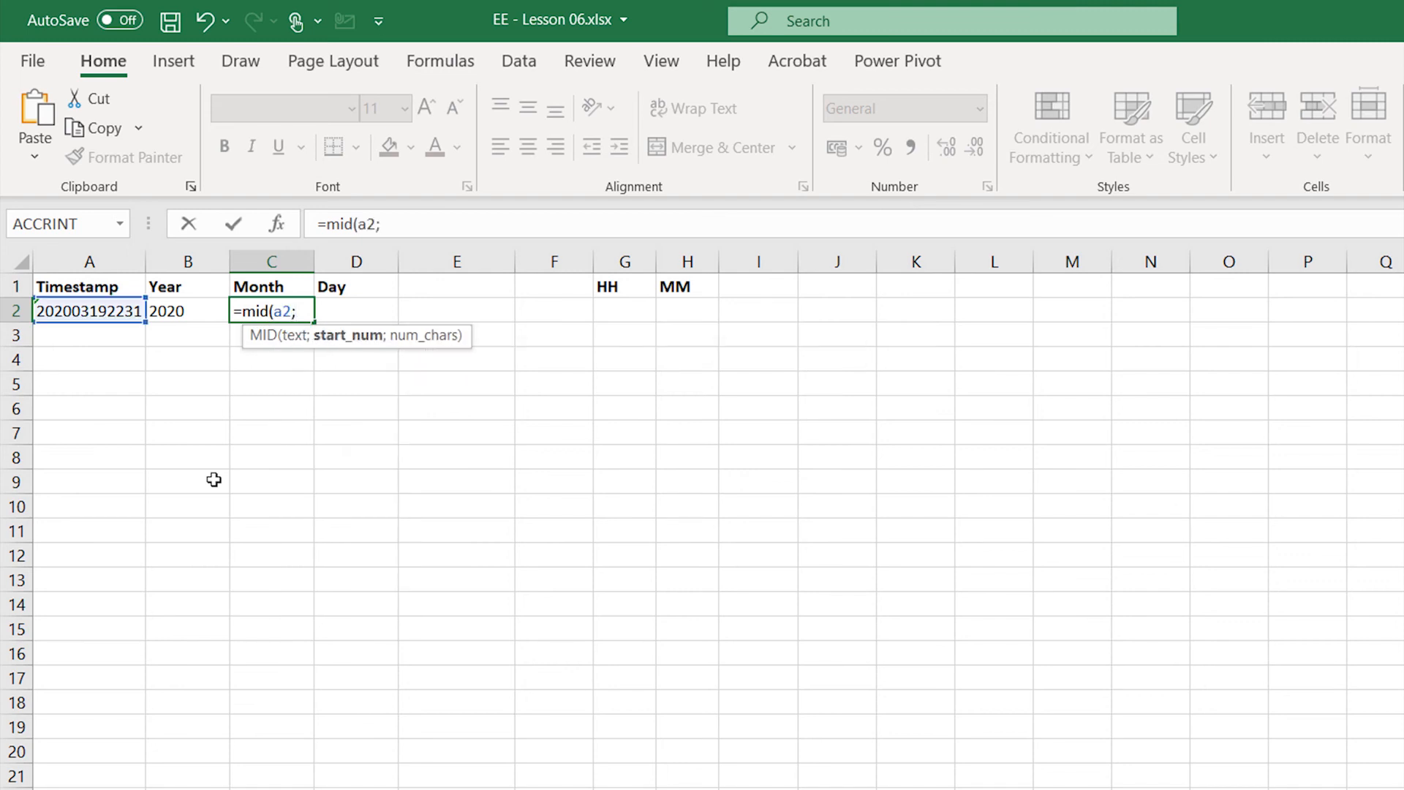
{"action": "type", "text": "5;"}
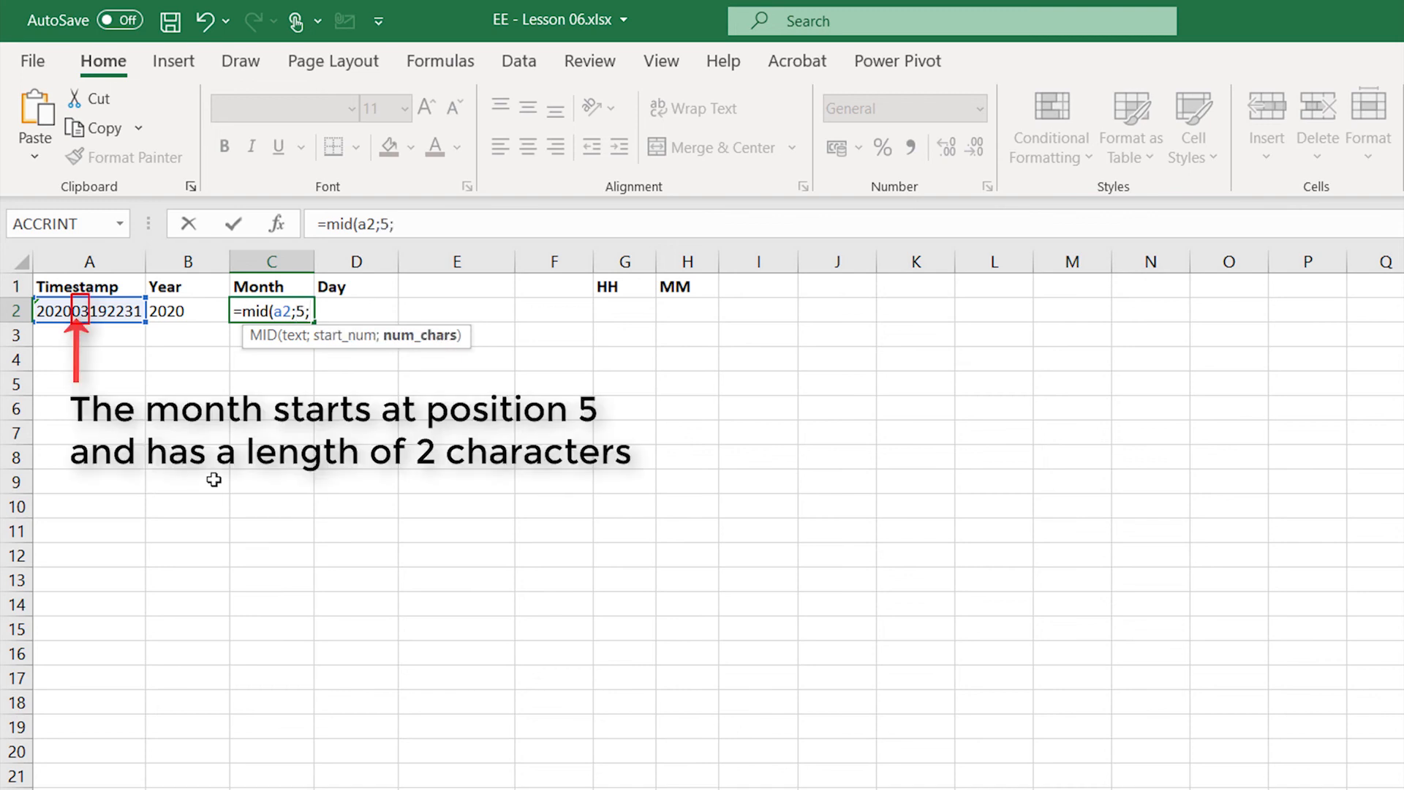
{"action": "type", "text": "2)"}
{"action": "key", "text": "Tab"}
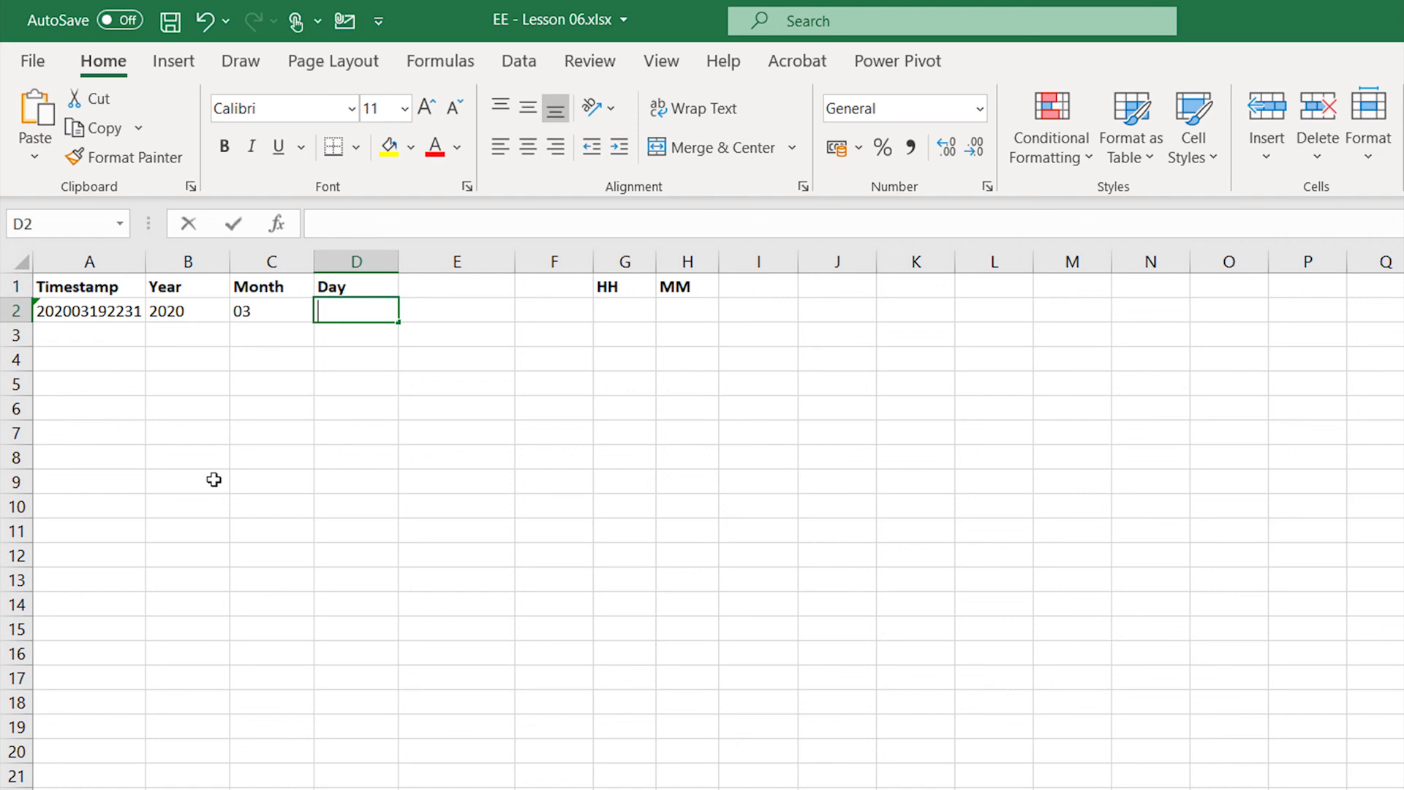
Extract the day from the timestamp in D2 with the formula =MID(A2;7;2).
{"action": "type", "text": "=mid("}
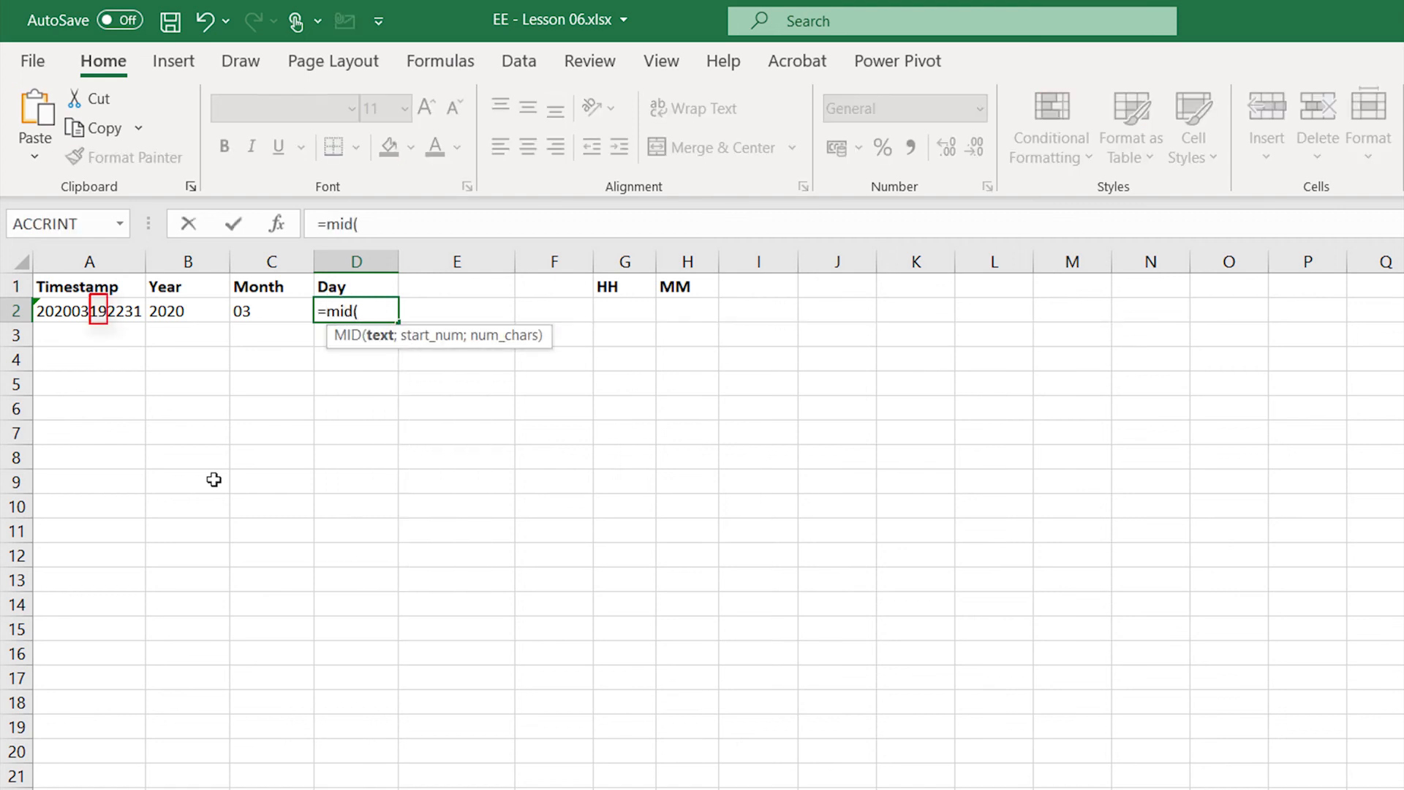
{"action": "type", "text": "a2"}
{"action": "type", "text": ";"}
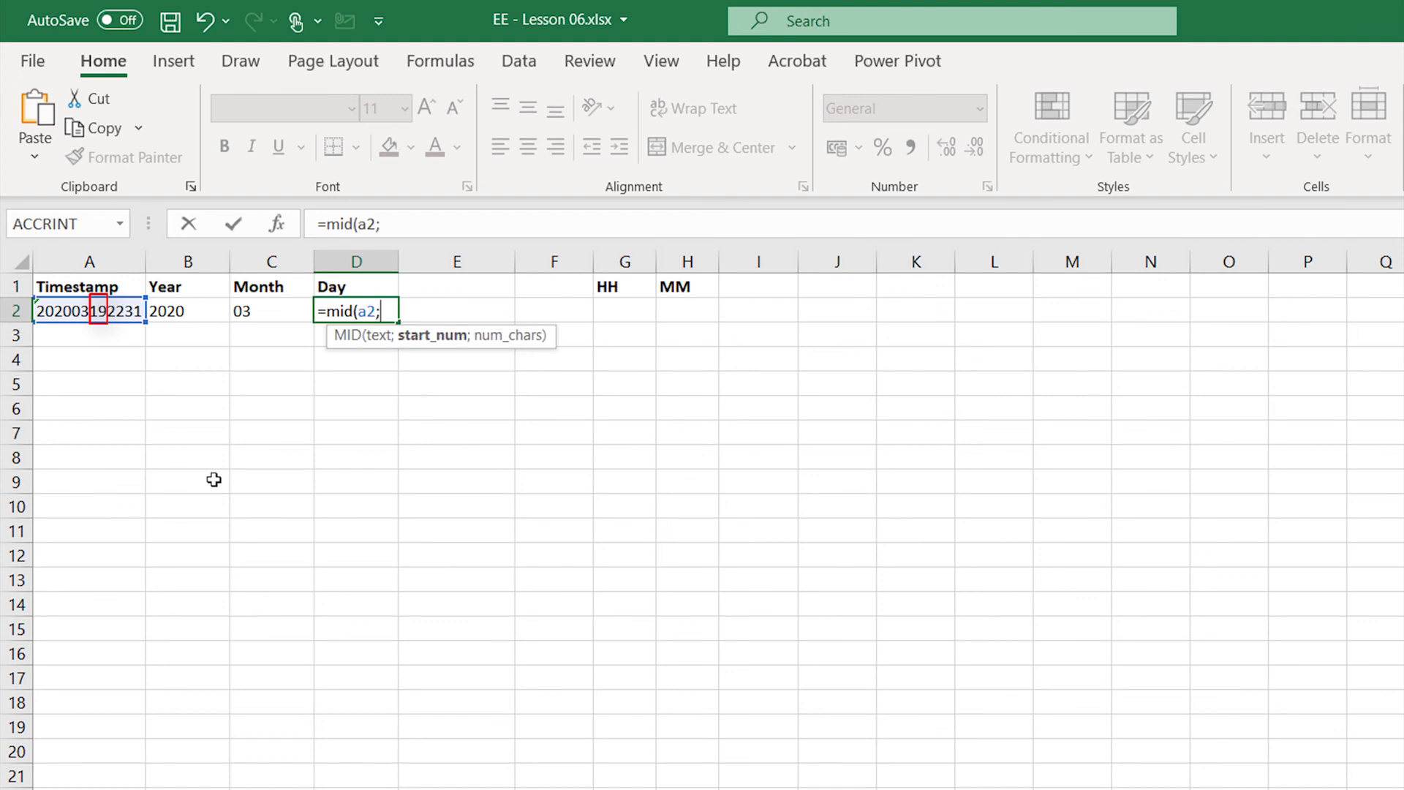
{"action": "type", "text": "7;"}
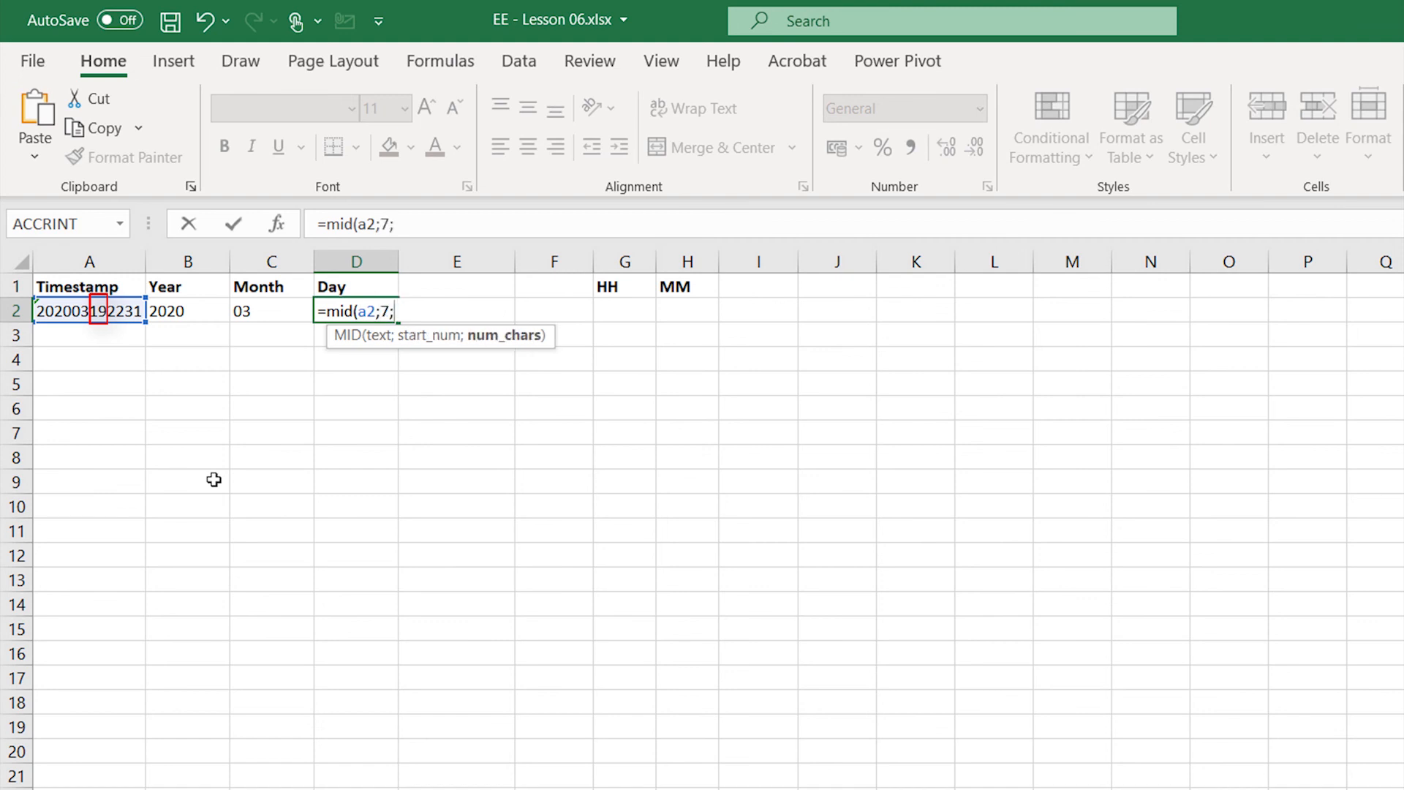
{"action": "type", "text": "2)"}
{"action": "key", "text": "Tab"}
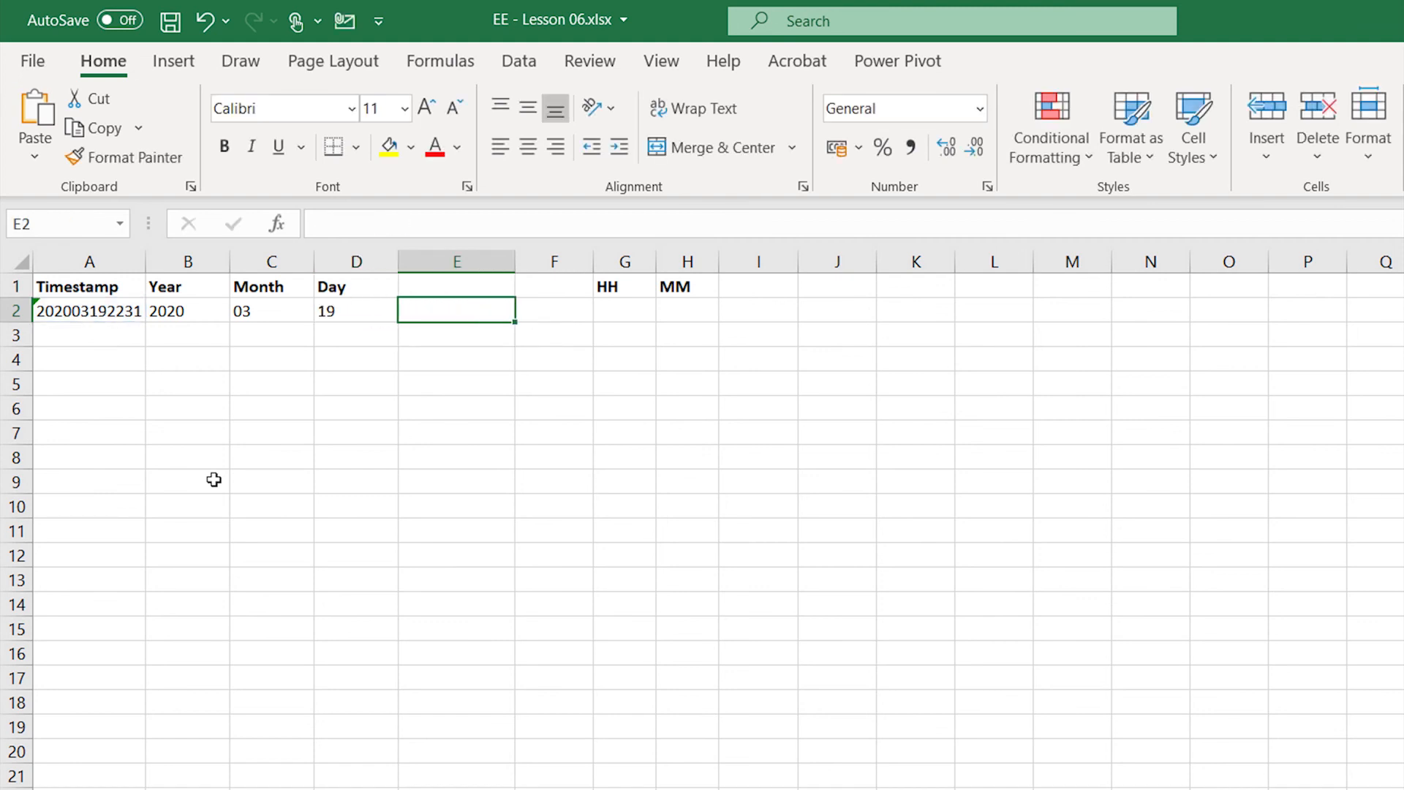
Build the date in E2 from the year, month and day cells with the formula =DATE(B2;C2;D2).
{"action": "type", "text": "=date"}
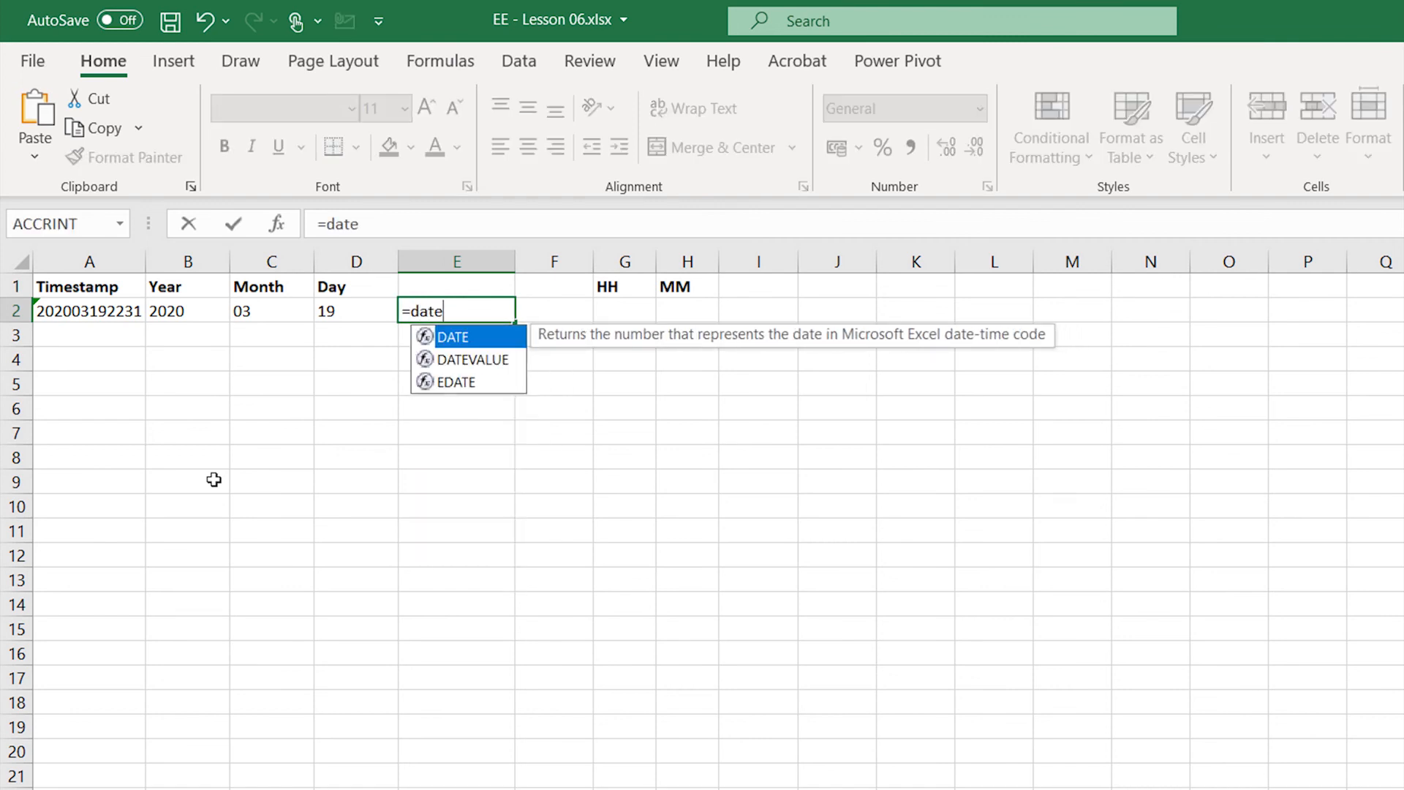
{"action": "type", "text": "("}
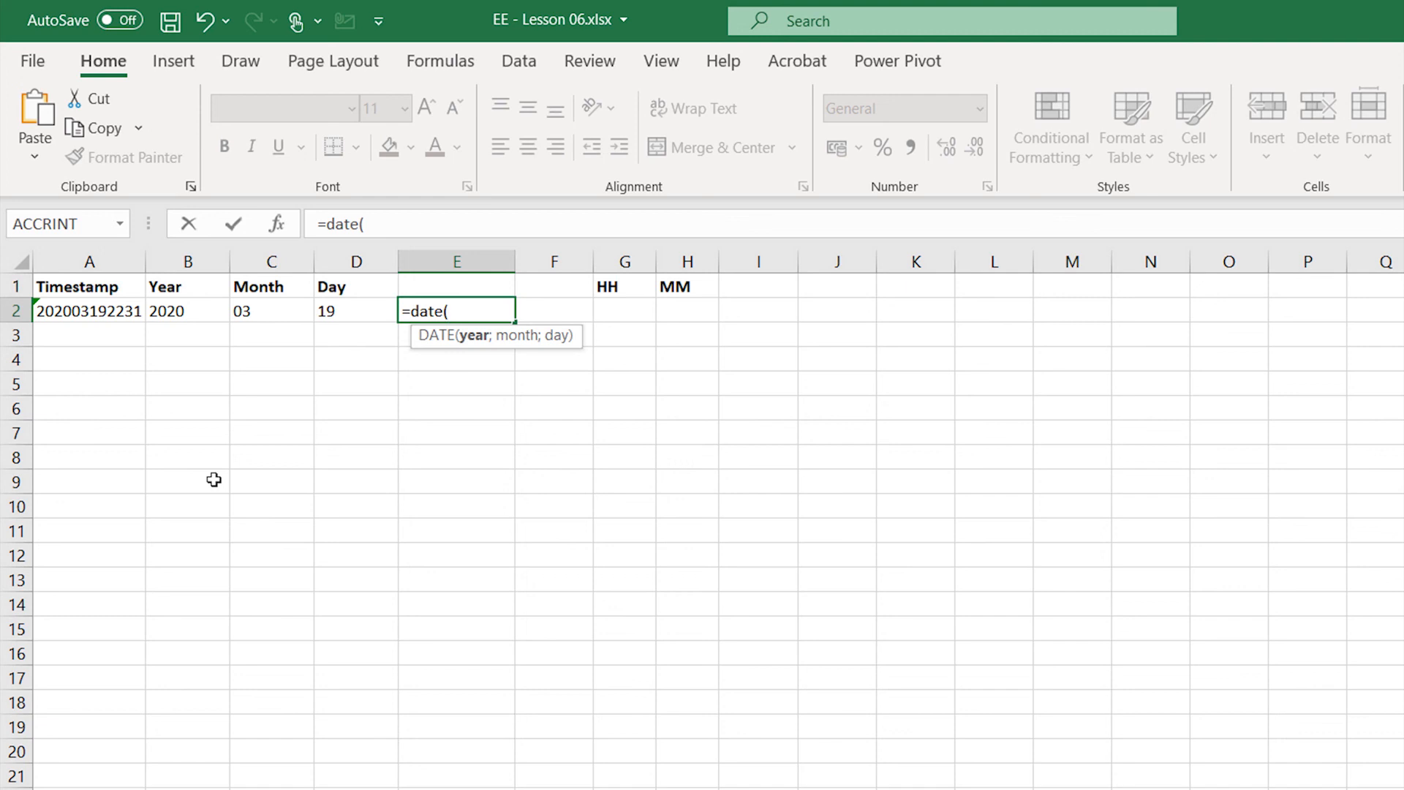
{"action": "type", "text": "b2"}
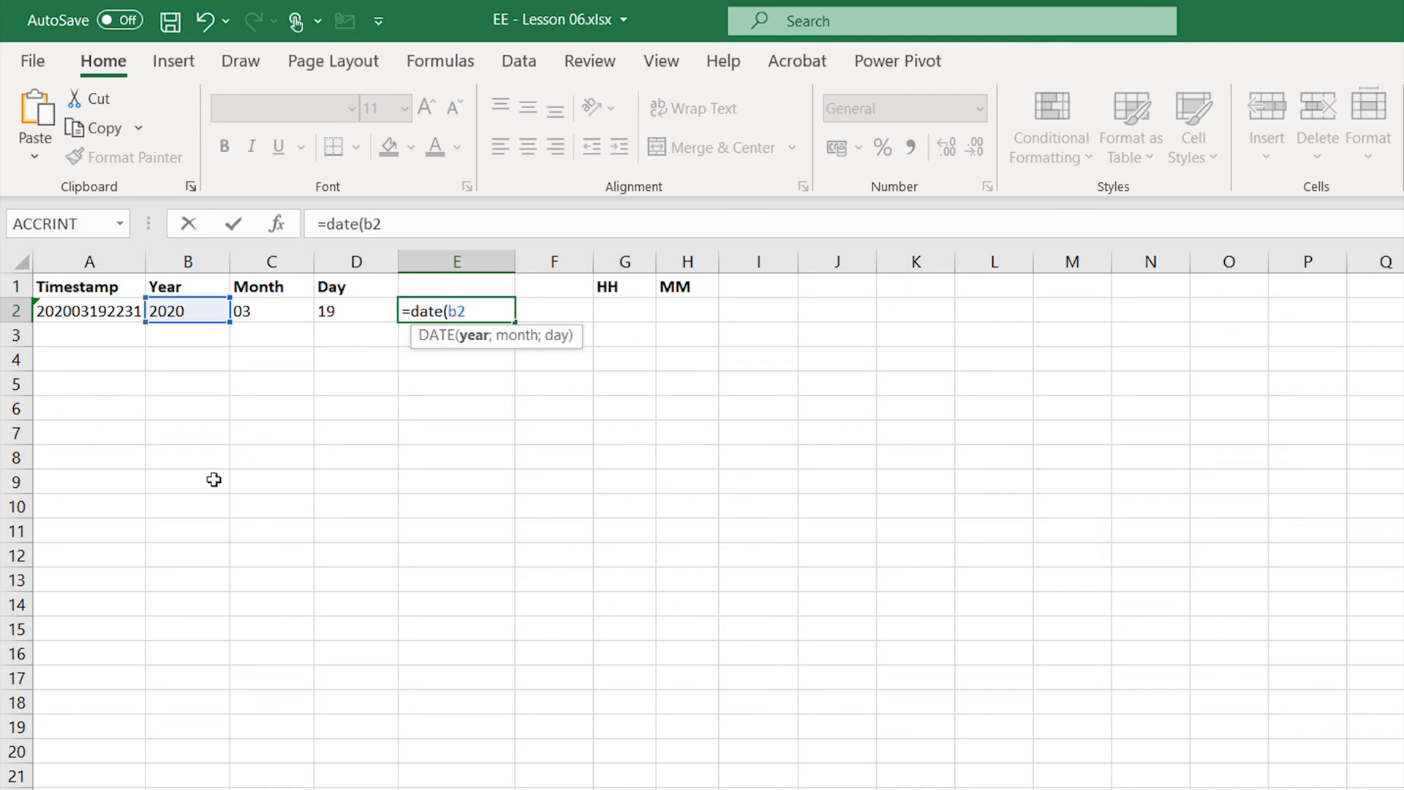
{"action": "type", "text": ";c2"}
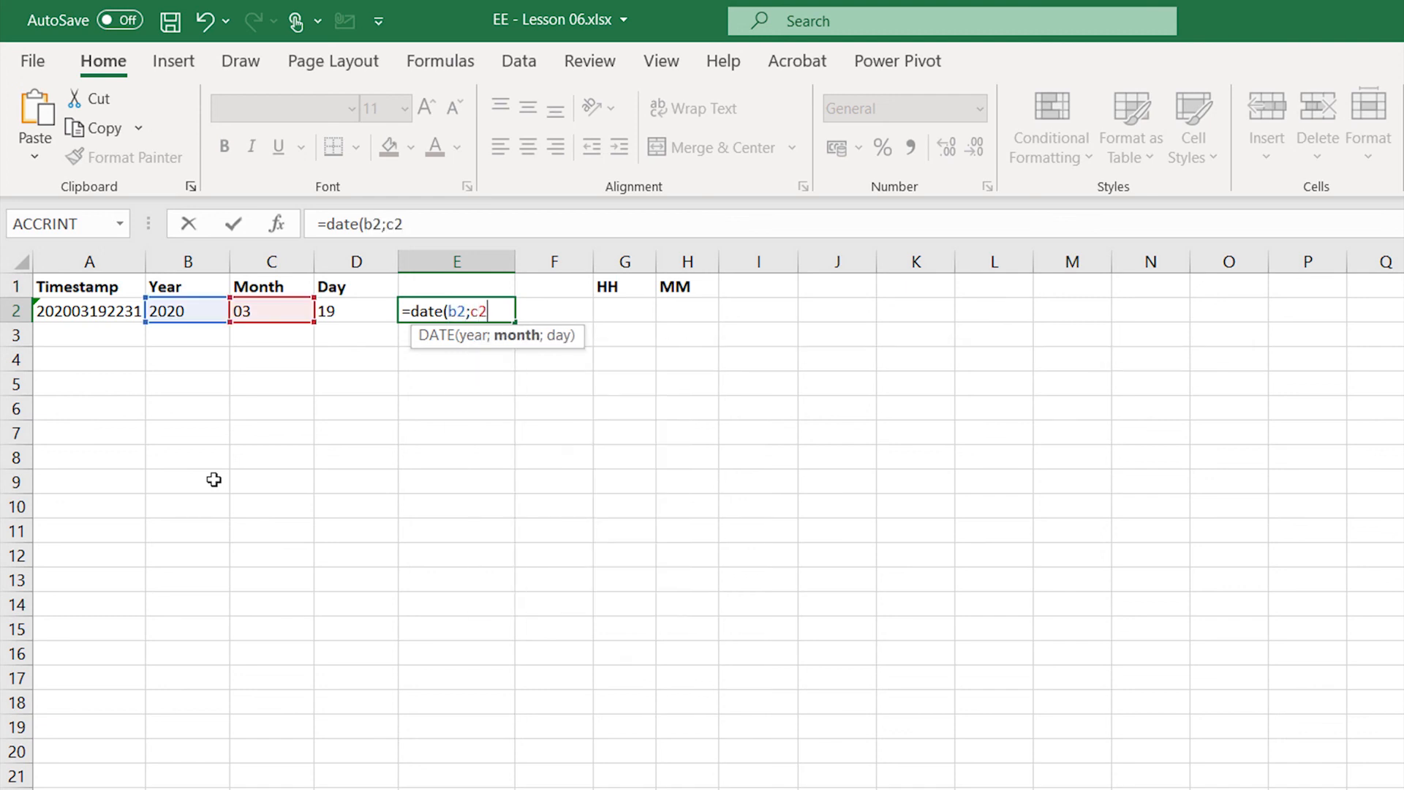
{"action": "type", "text": ";d2)"}
{"action": "key", "text": "Tab"}
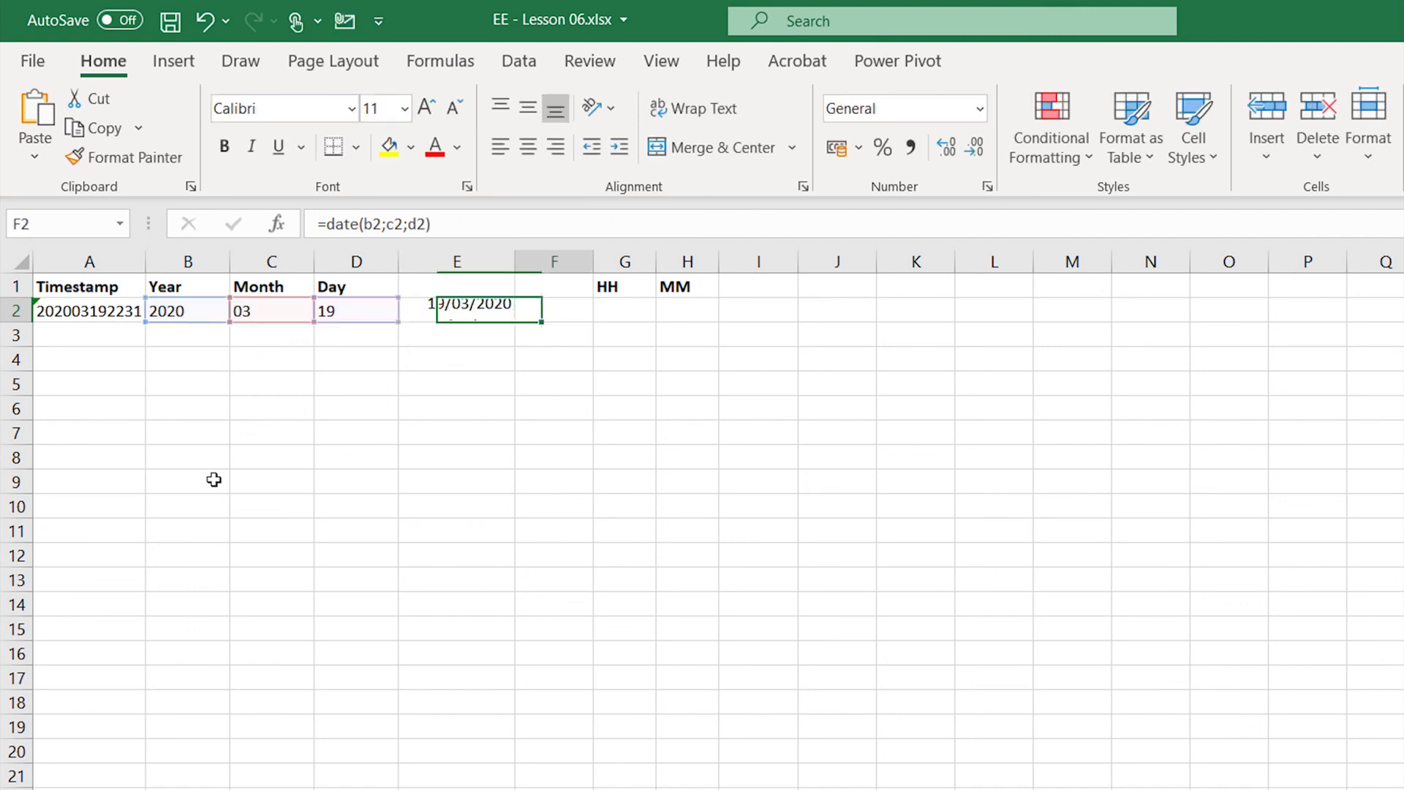
Extract the hours from the timestamp in G2 with the formula =MID(A2;9;2).
{"action": "key", "text": "Right"}
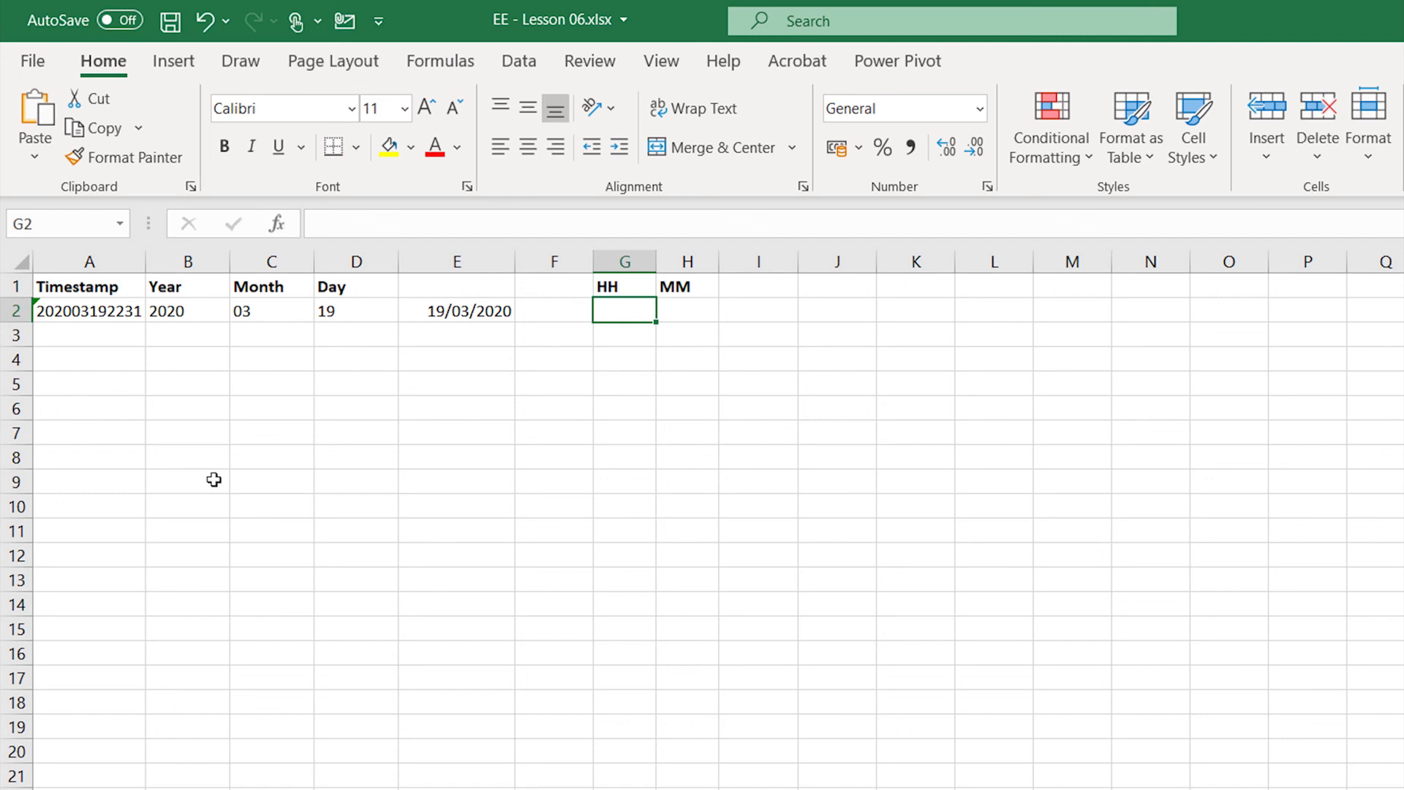
{"action": "type", "text": "=mid "}
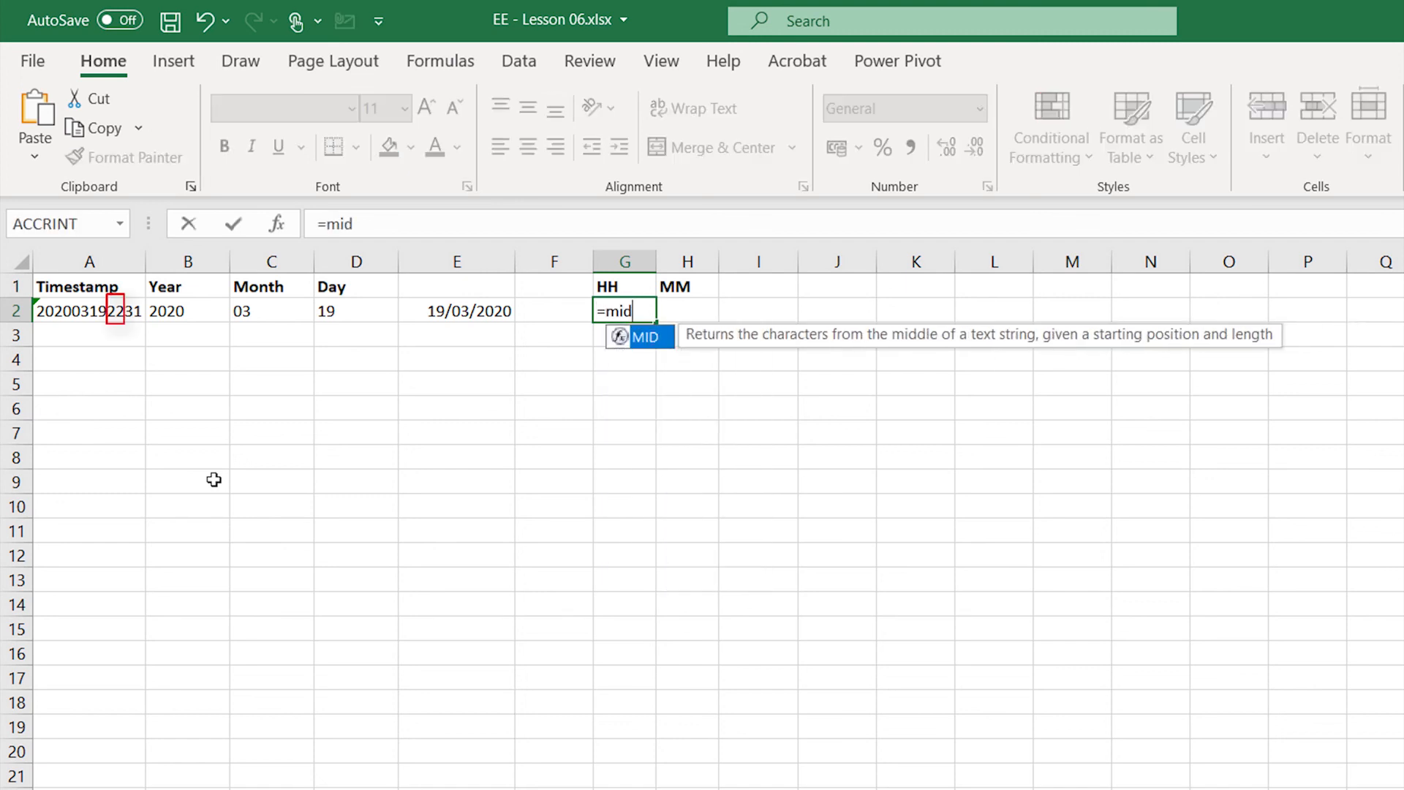
{"action": "type", "text": "(a"}
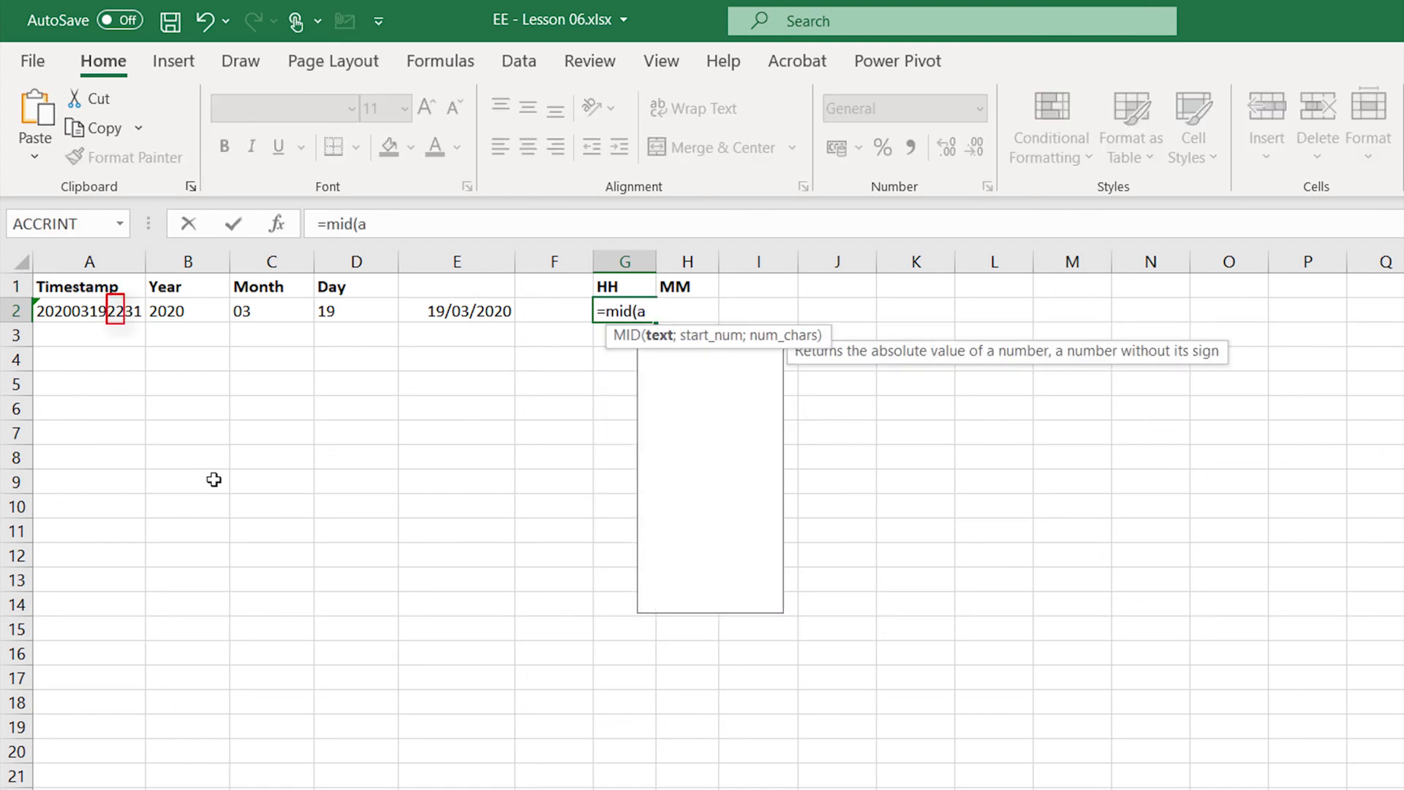
{"action": "type", "text": "2;9;"}
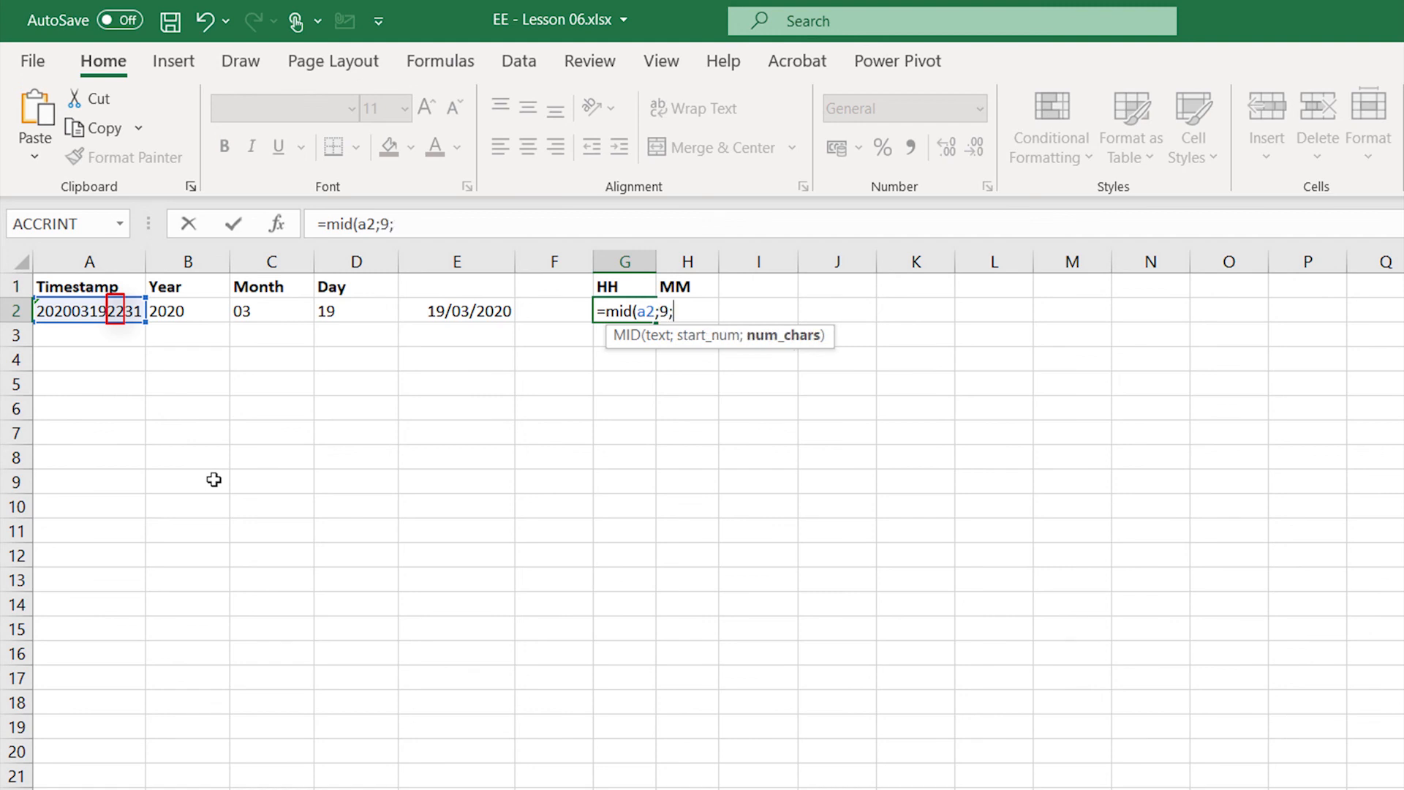
{"action": "type", "text": "2)"}
{"action": "key", "text": "Tab"}
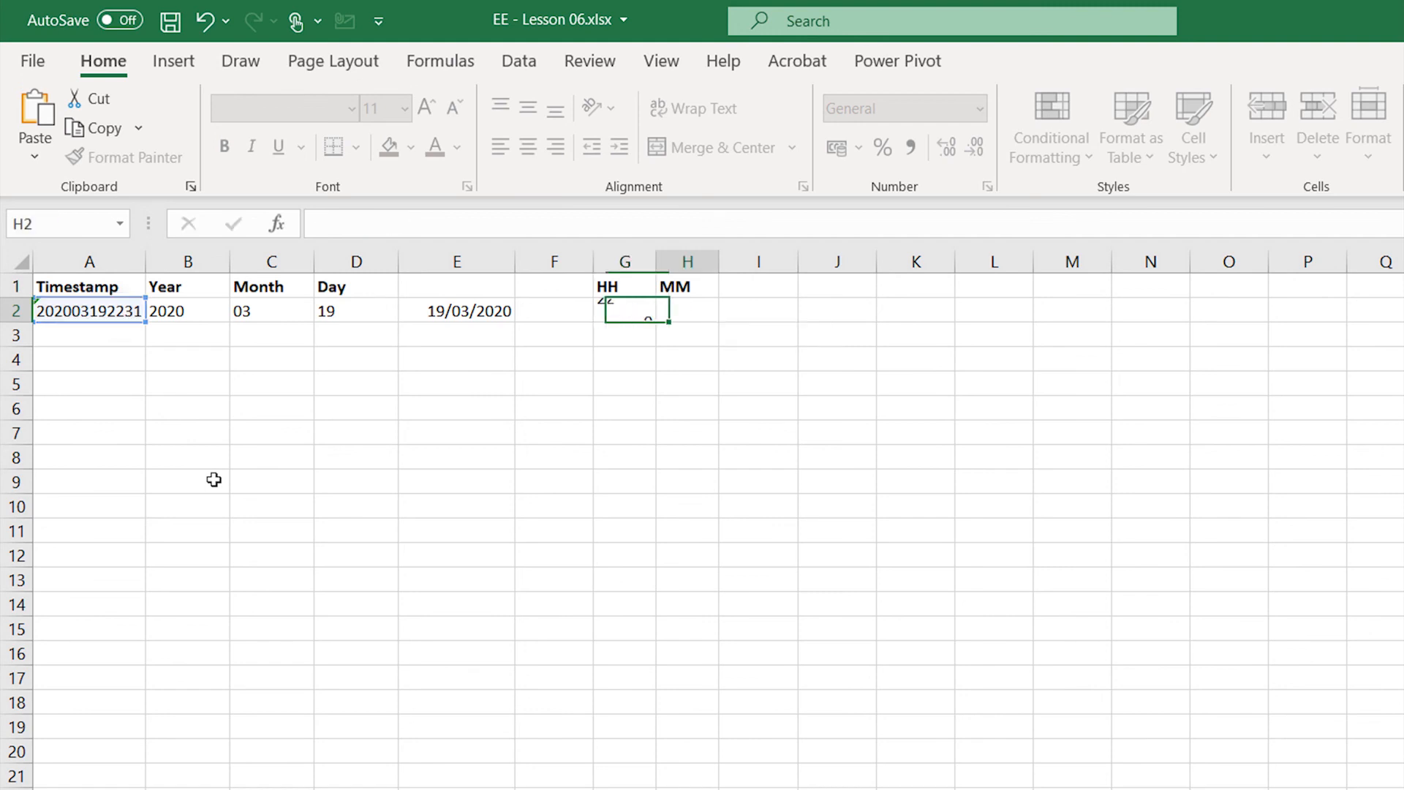
Extract the minutes from the timestamp in H2 with the formula =MID(A2;11;2).
{"action": "type", "text": "=m"}
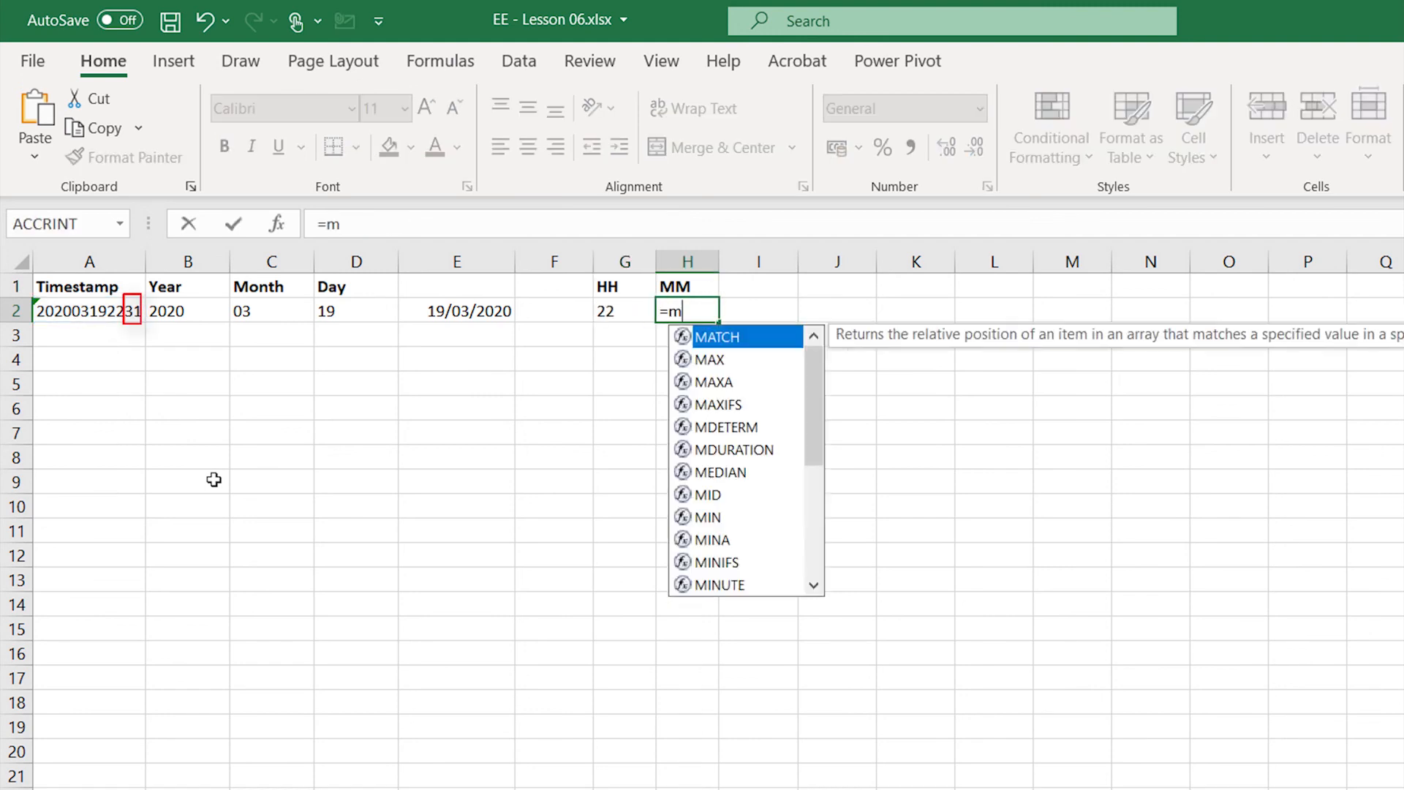
{"action": "type", "text": "id("}
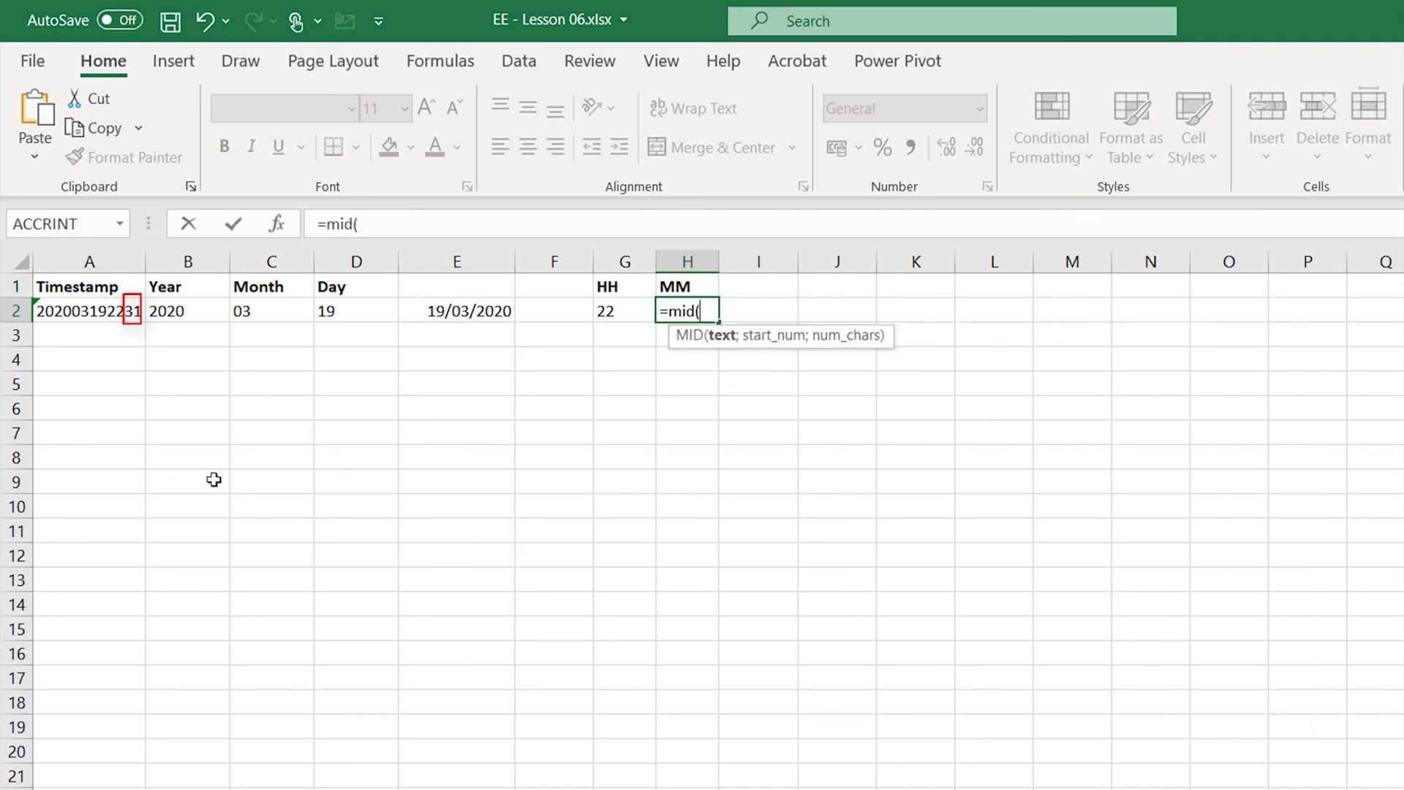
{"action": "type", "text": "a2;"}
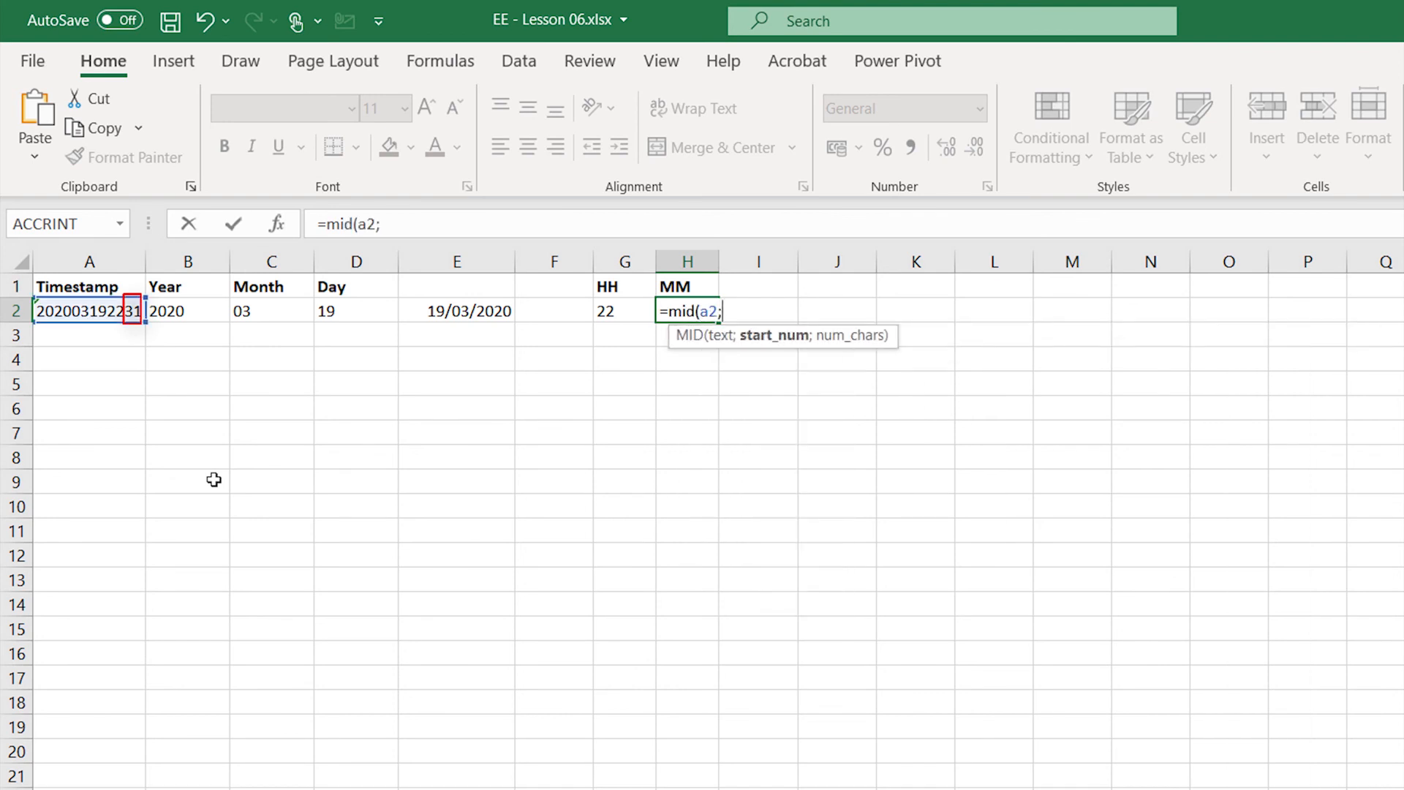
{"action": "type", "text": "11;2"}
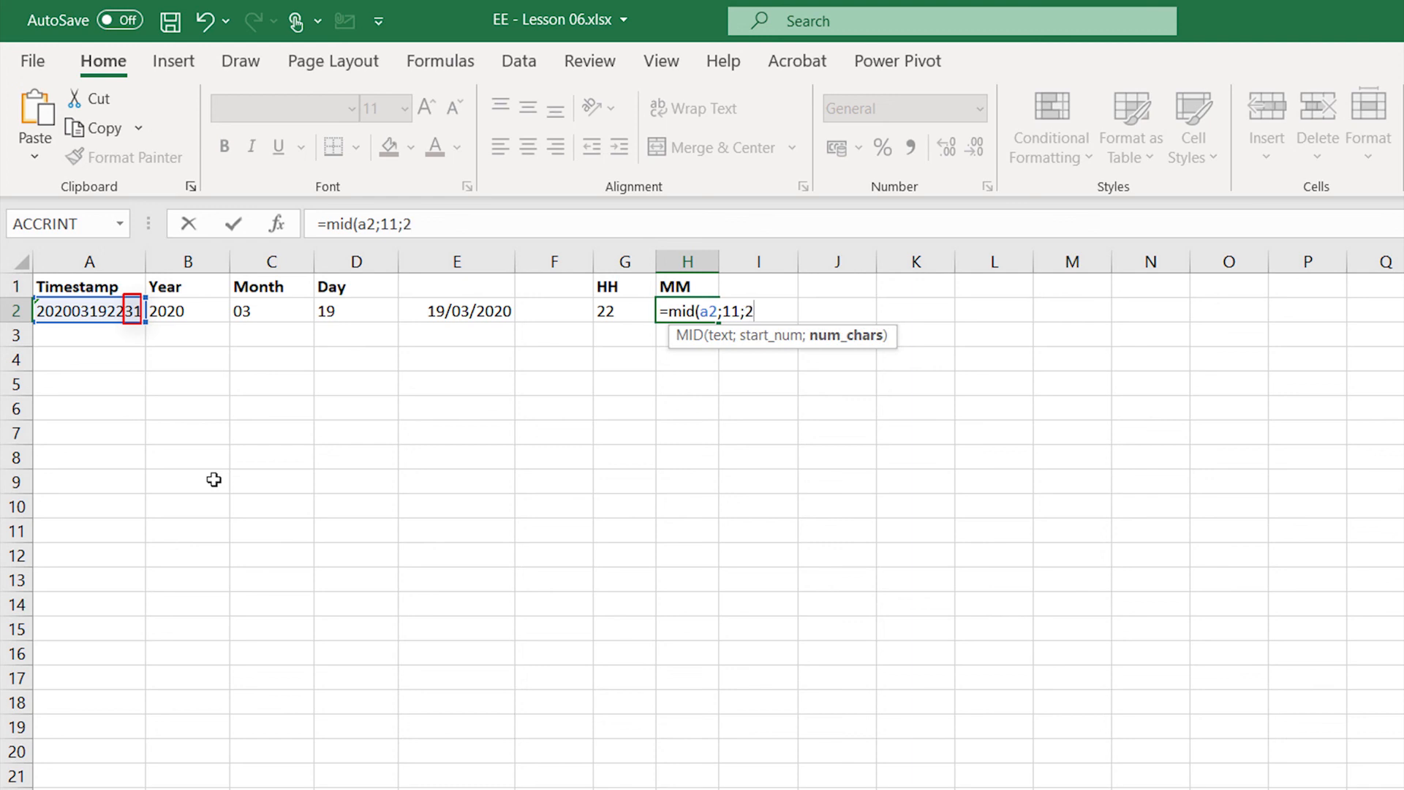
{"action": "type", "text": ")"}
{"action": "key", "text": "Tab"}
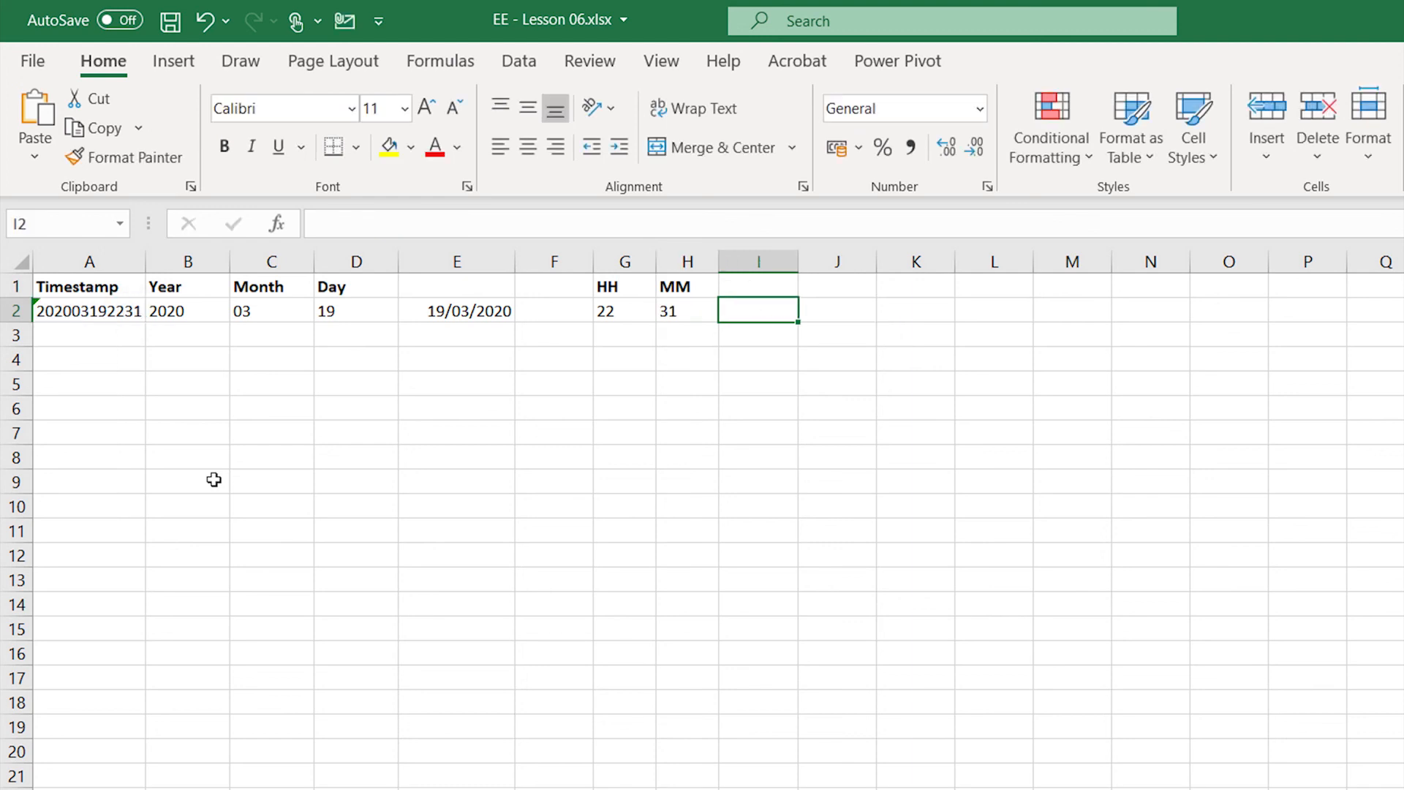
Build the time in I2 from the hour and minute cells, leaving the seconds empty, with the formula =TIME(G2;H2;).
{"action": "type", "text": "="}
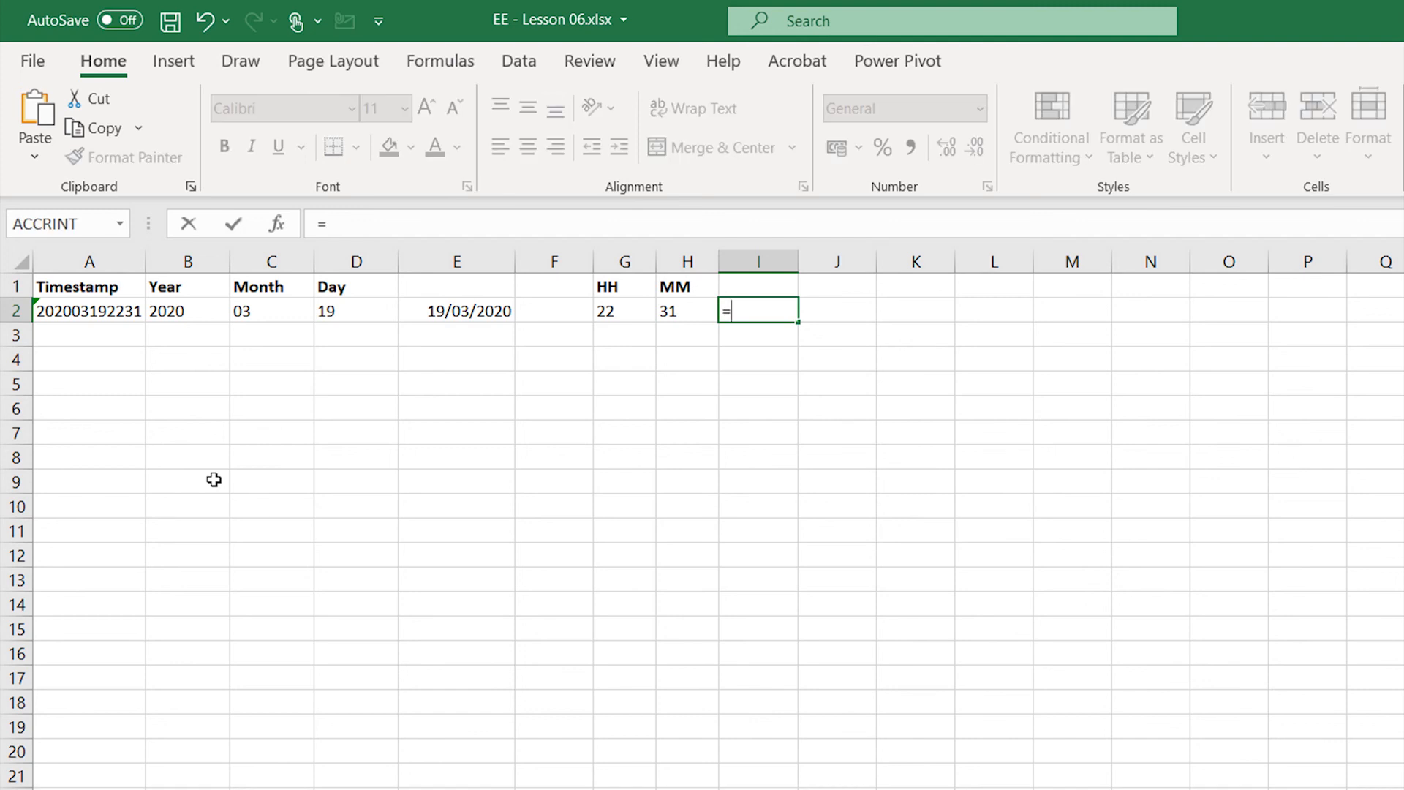
{"action": "type", "text": "time("}
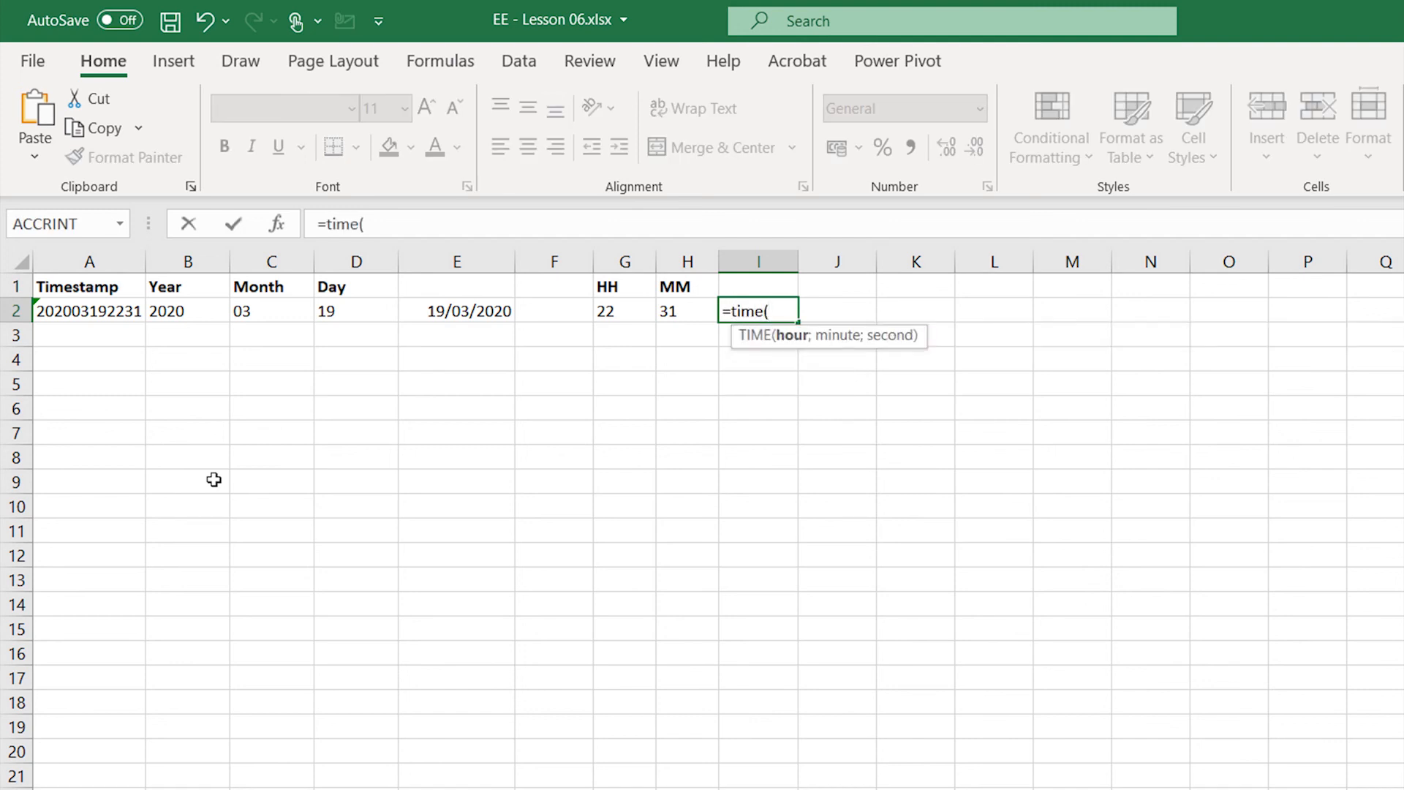
{"action": "type", "text": "g"}
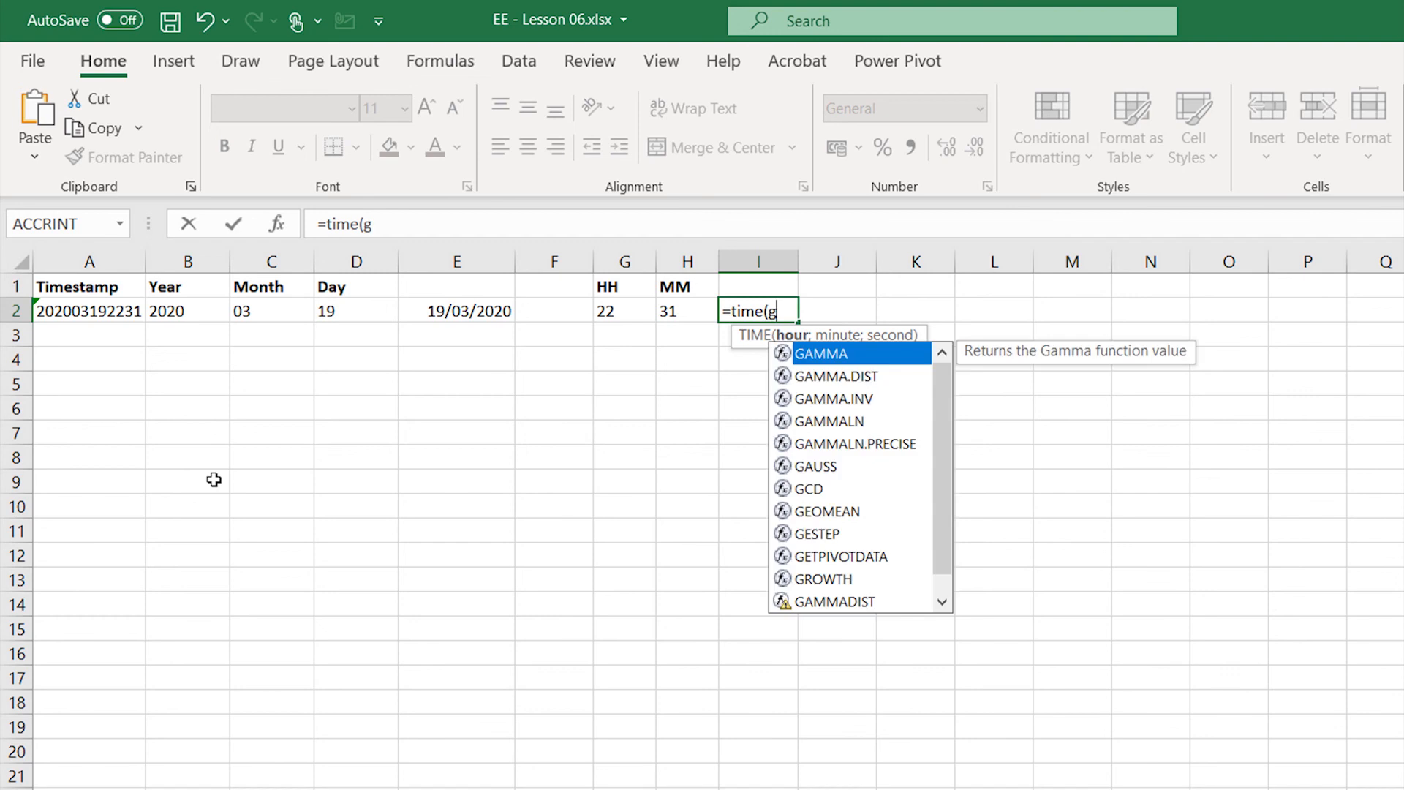
{"action": "type", "text": "2;h2"}
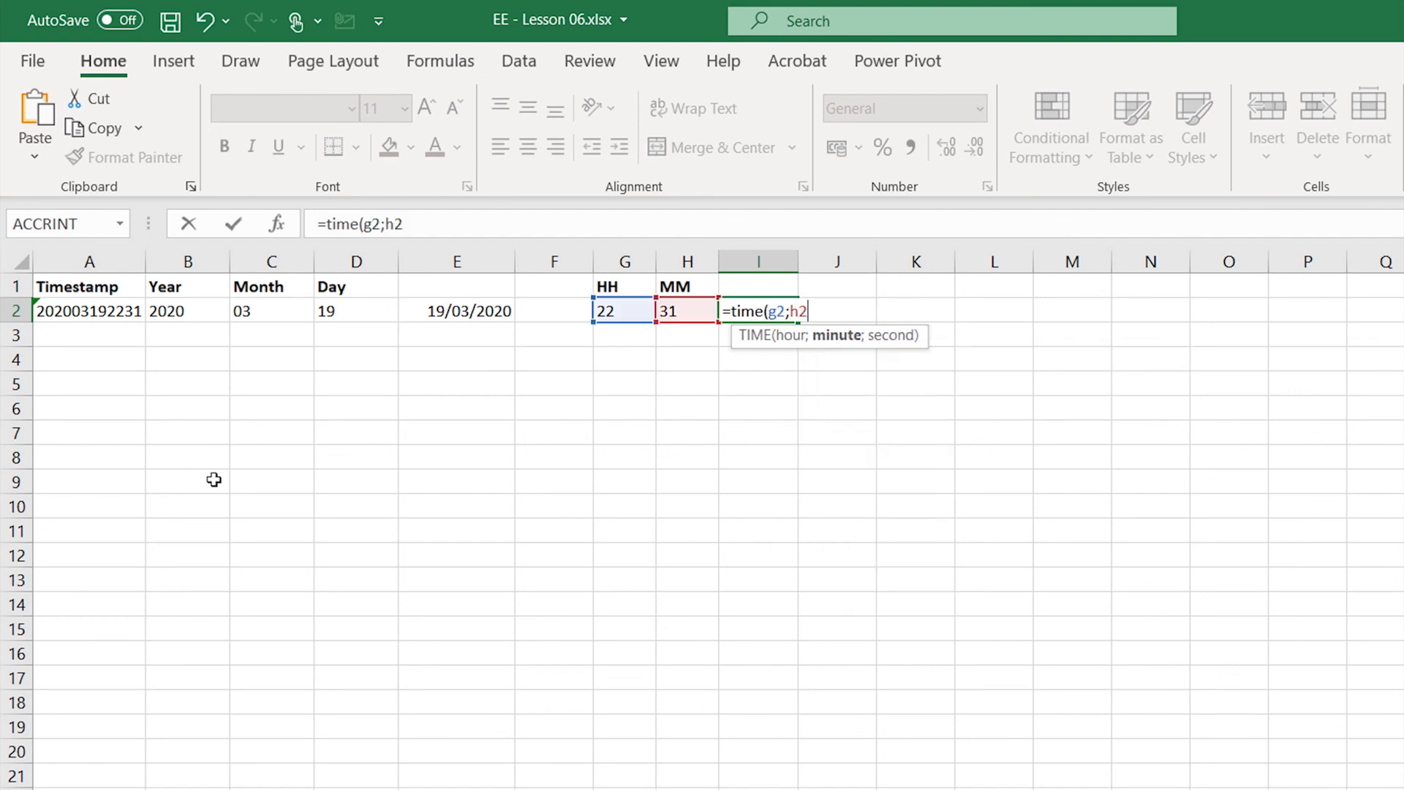
{"action": "type", "text": ";"}
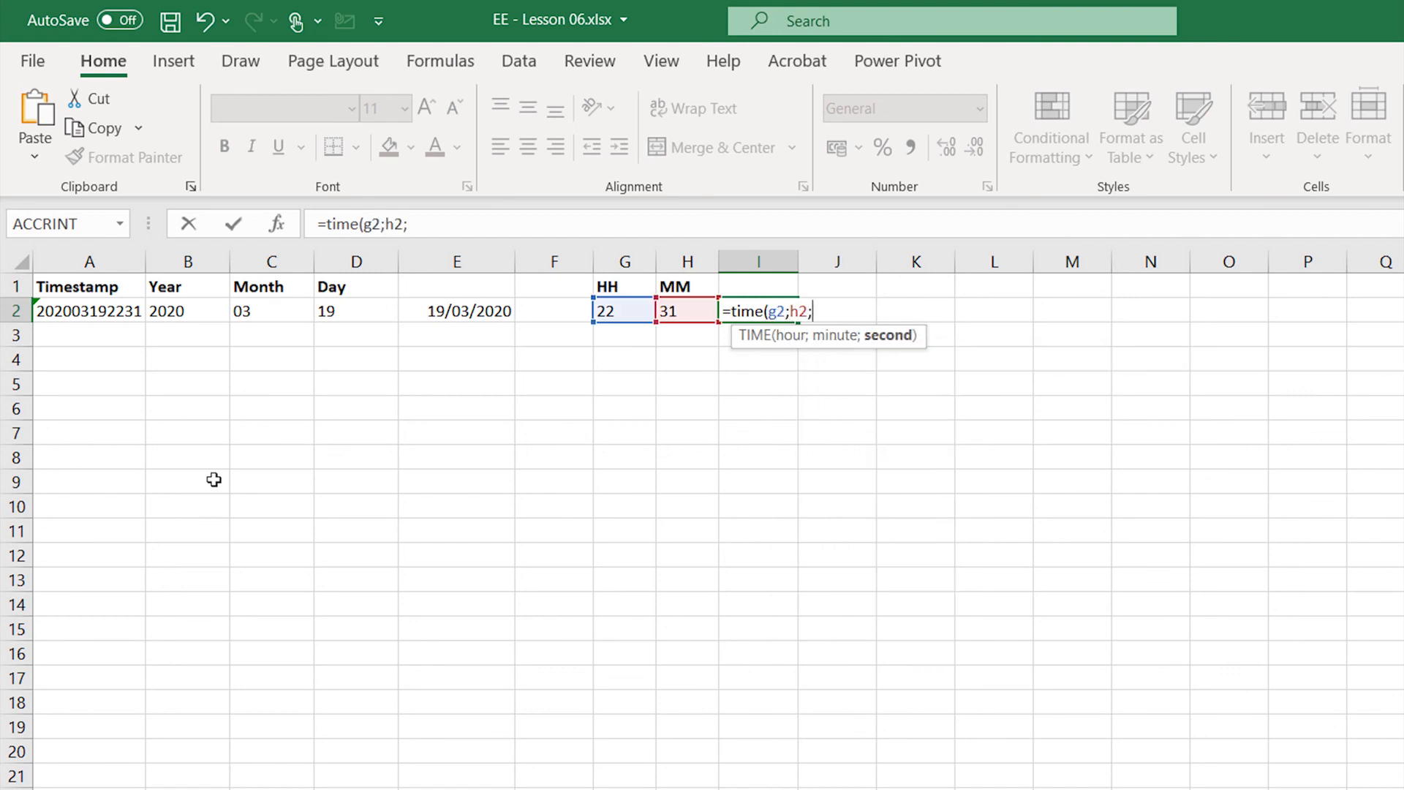
{"action": "type", "text": ")"}
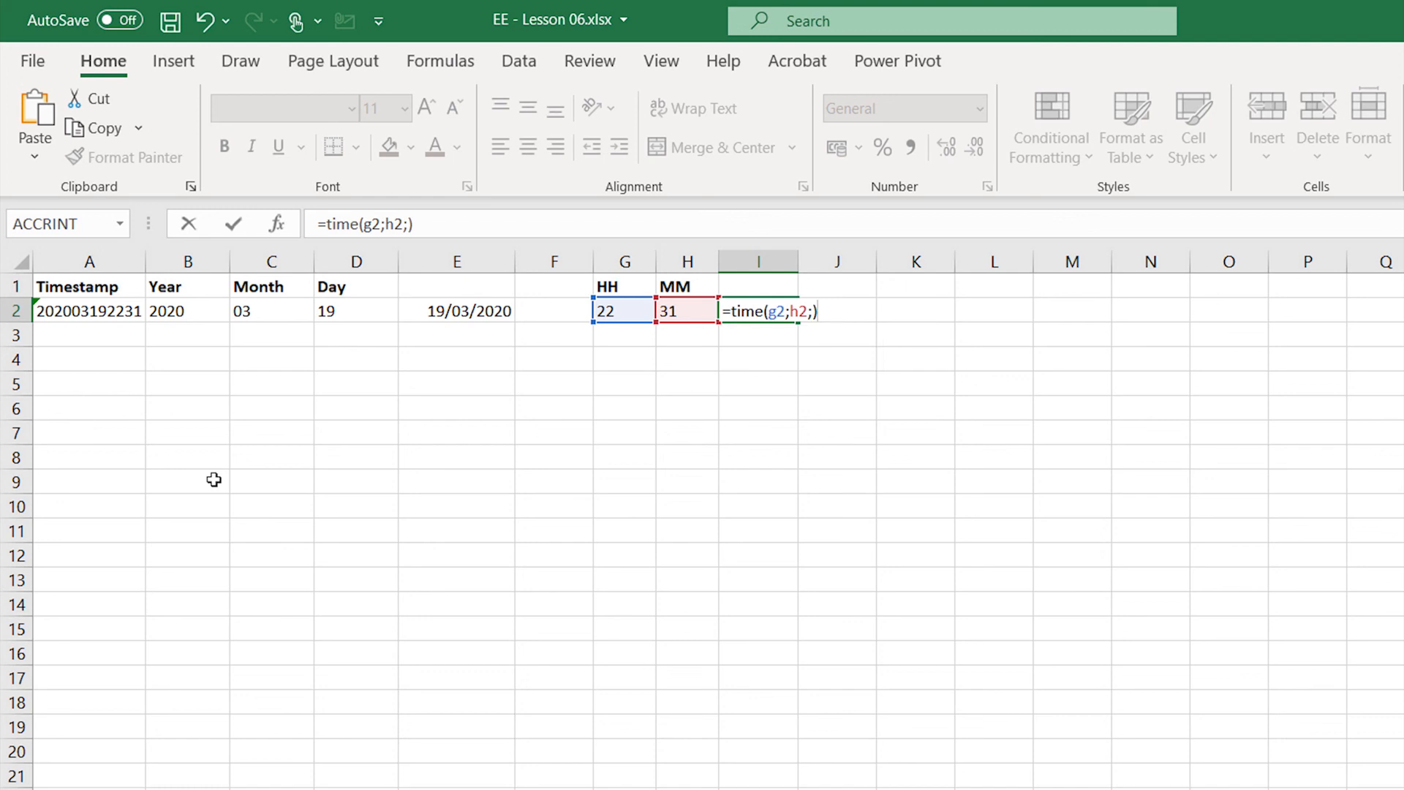
{"action": "key", "text": "Return"}
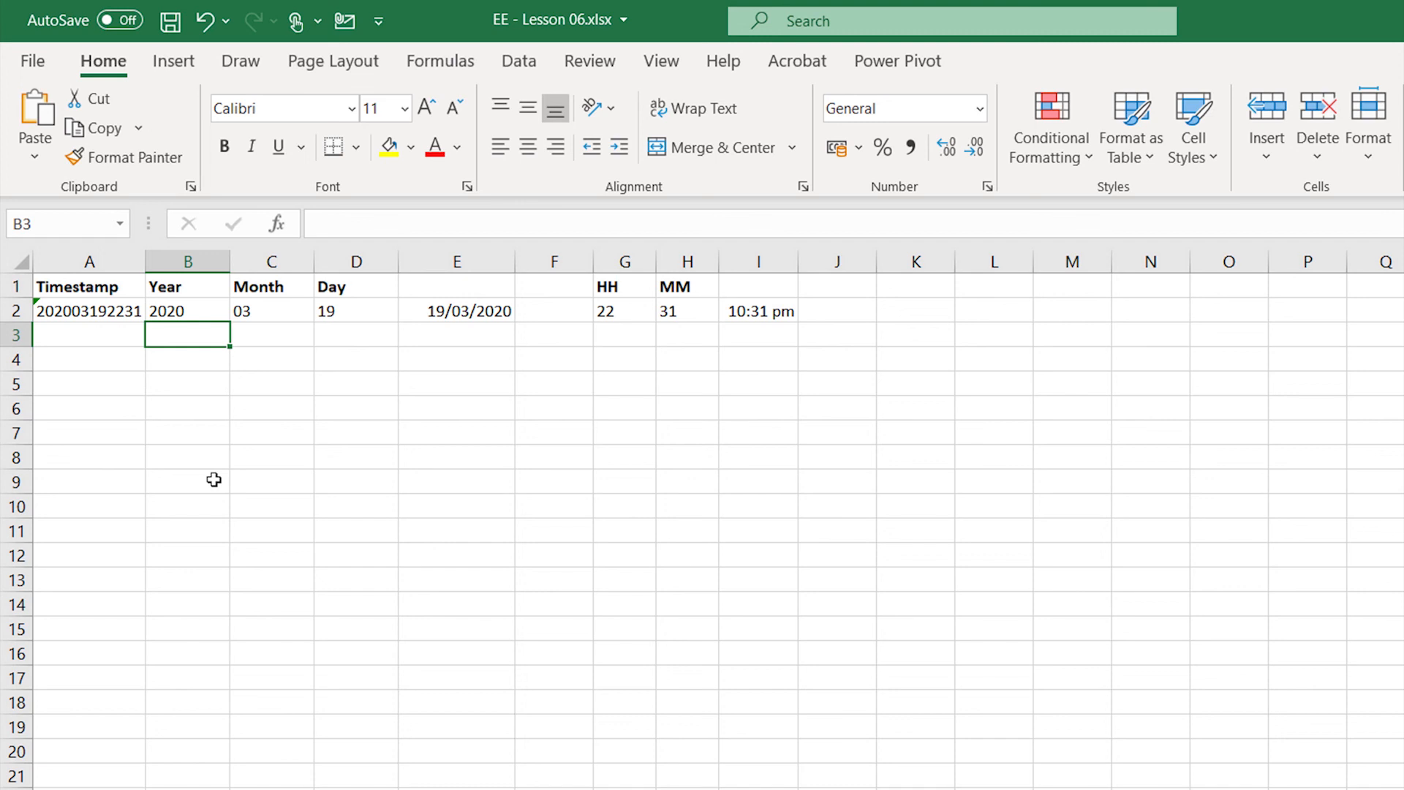
Apply the Time number format to the time value in I2.
{"action": "left_click", "coordinate": [748, 307]}
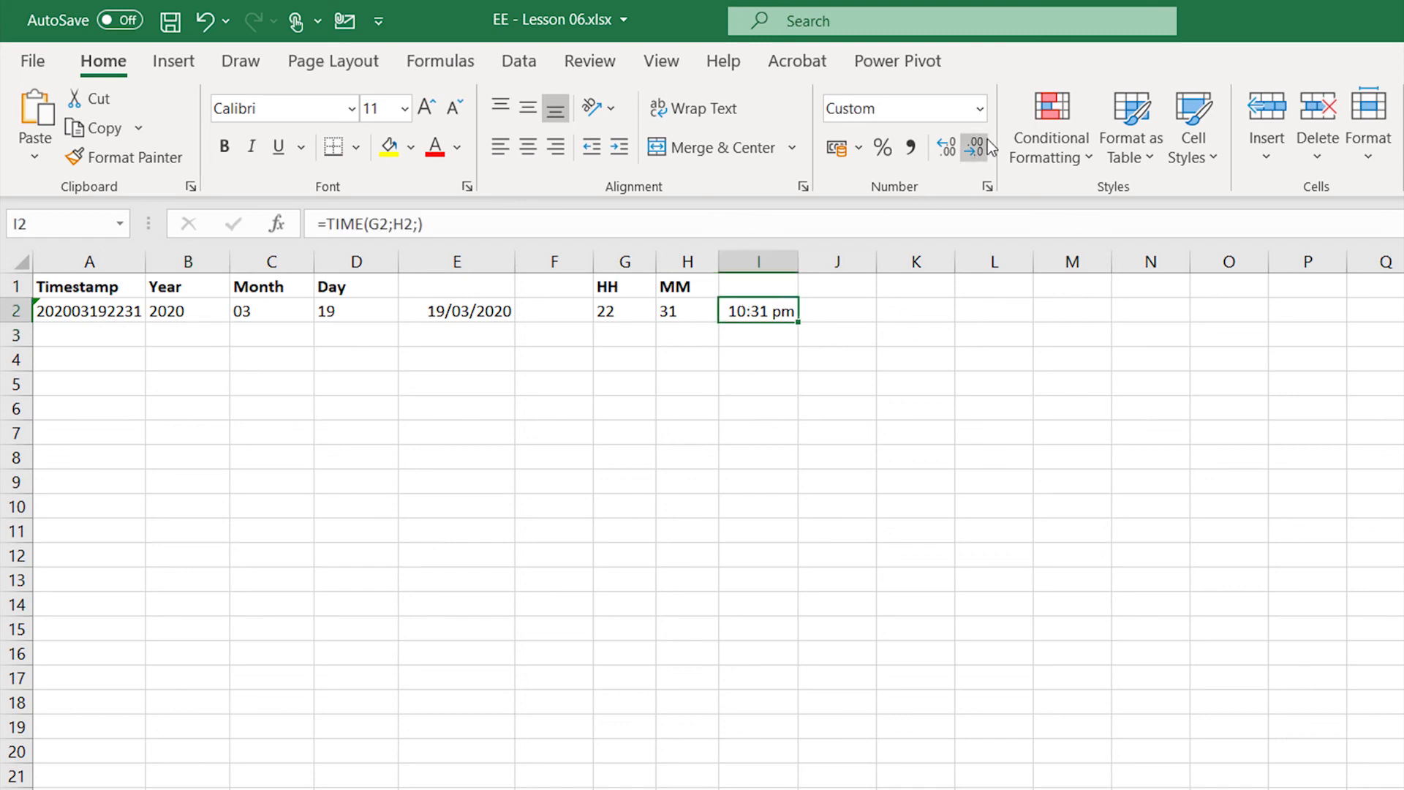
{"action": "left_click", "coordinate": [980, 110]}
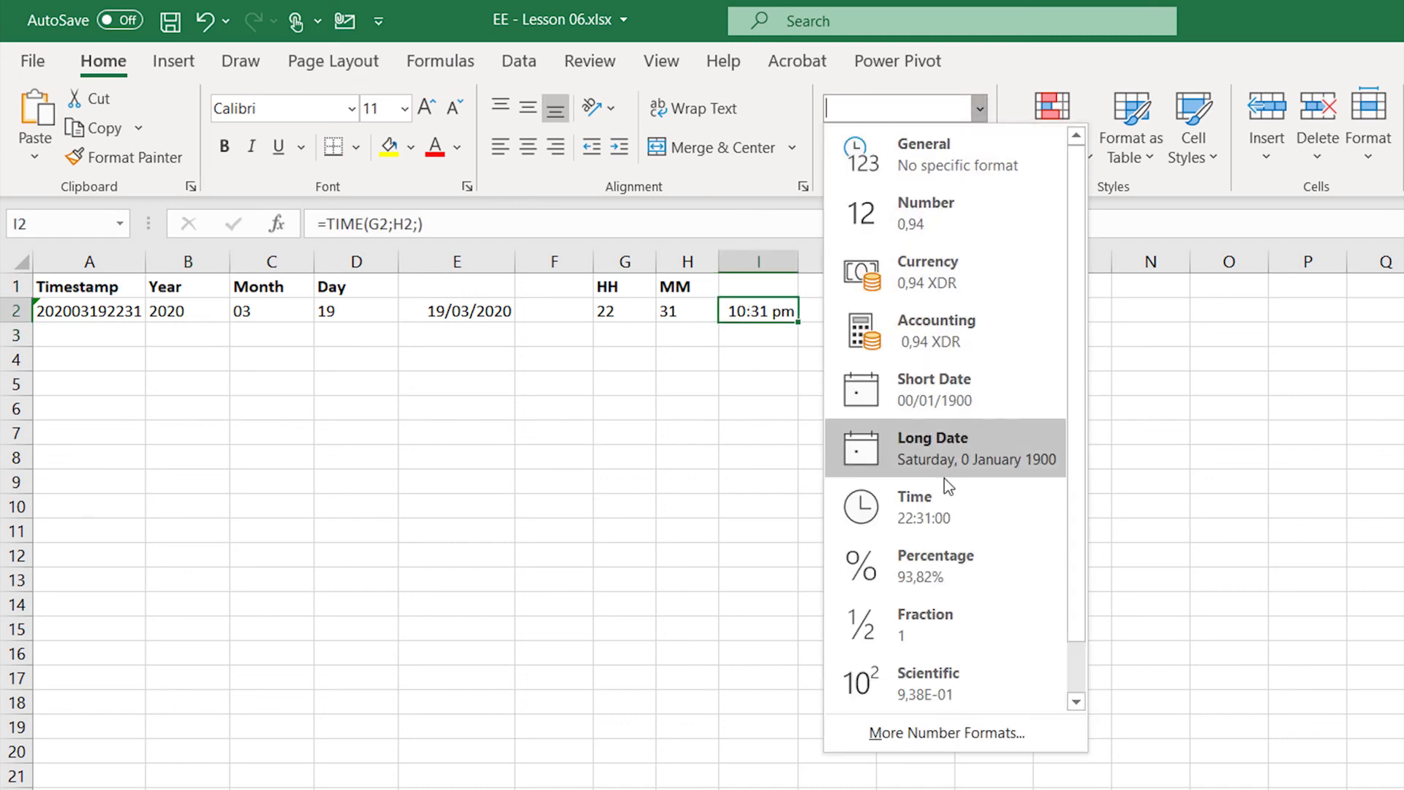
{"action": "left_click", "coordinate": [942, 507]}
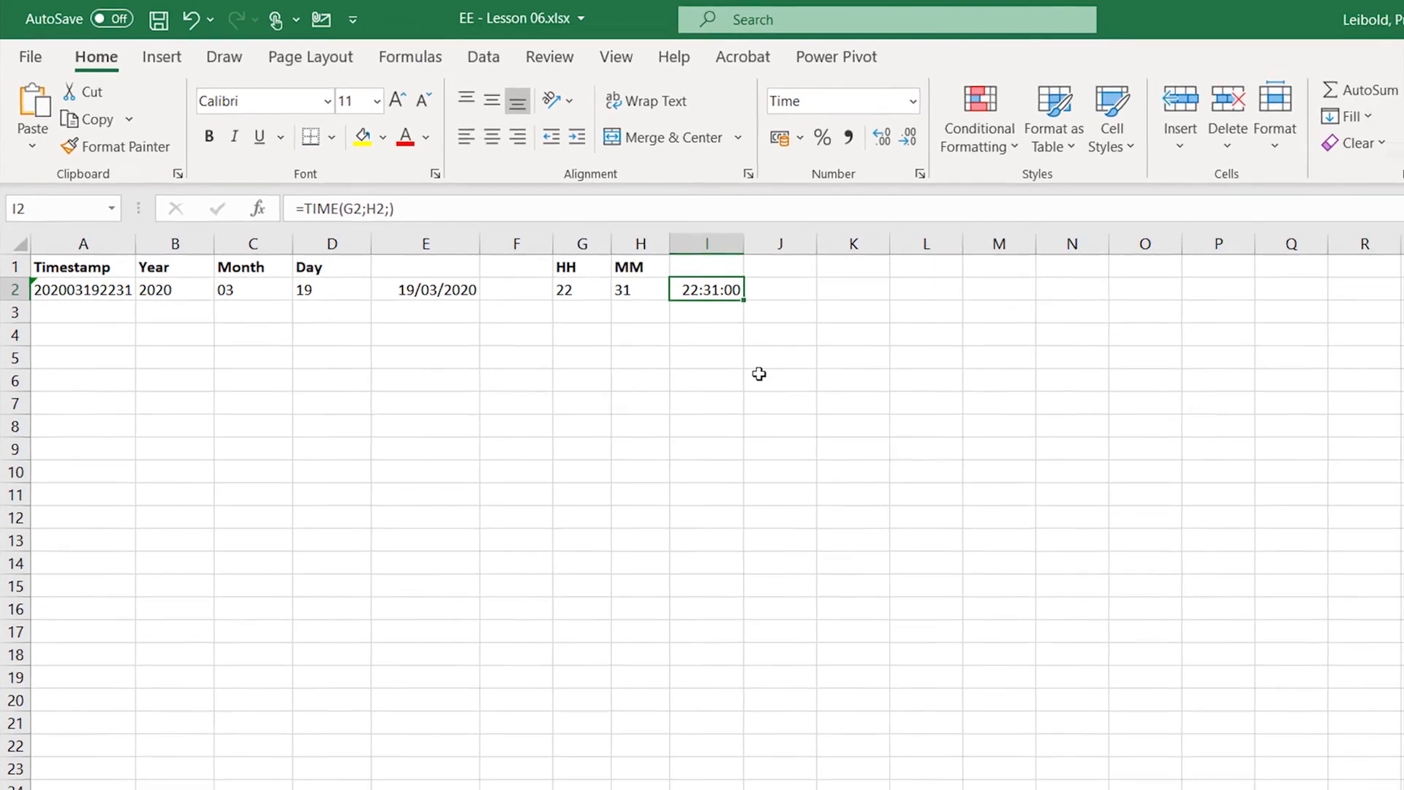